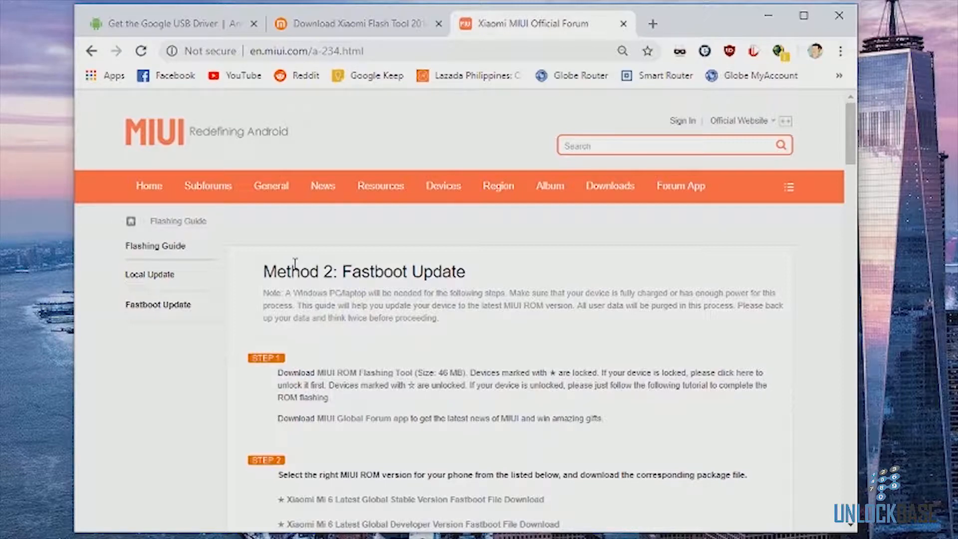
Step: Search the MIUI fastboot update page for the POCO F1 fastboot ROM download entry
scroll(354, 449, down, 5)
scroll(355, 449, up, 3)
scroll(355, 449, up, 2)
scroll(354, 449, down, 4)
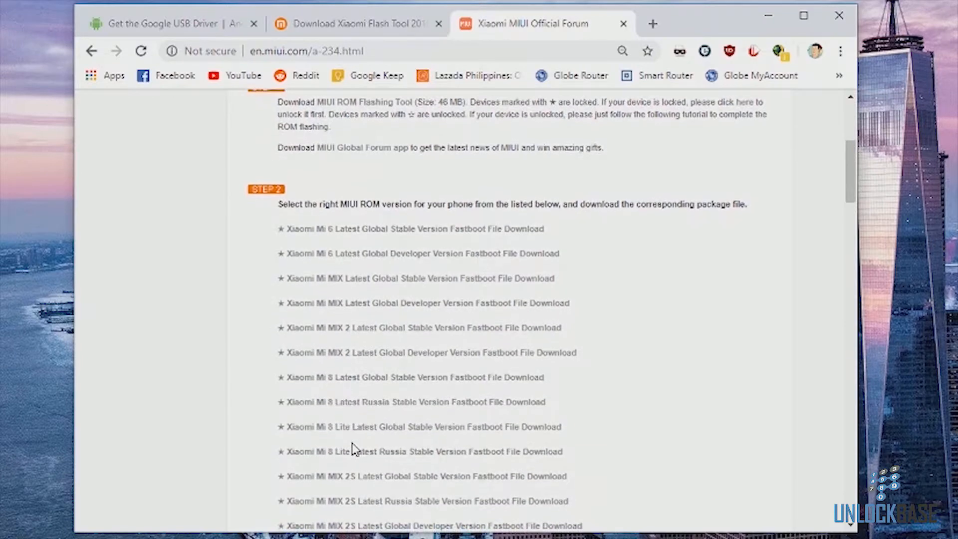
key(ctrl+f)
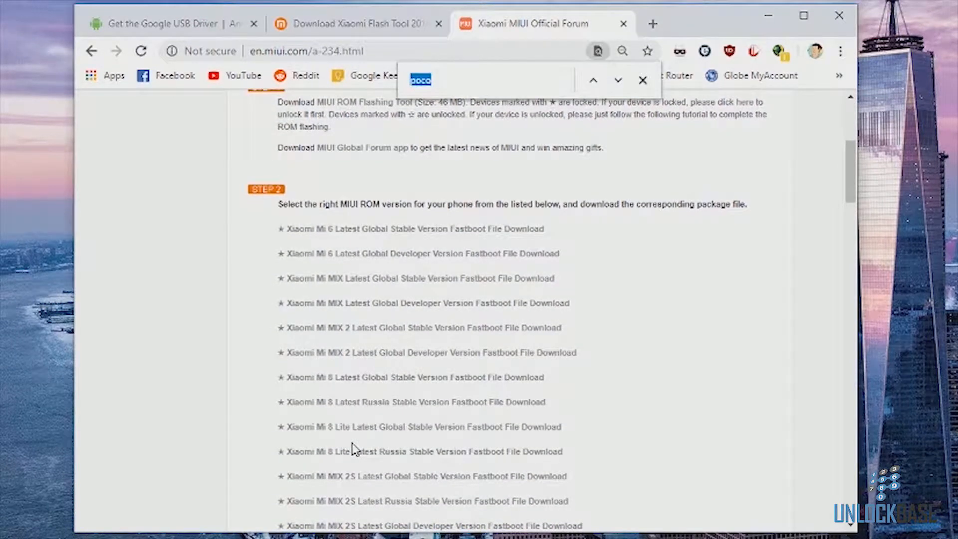
text(poco)
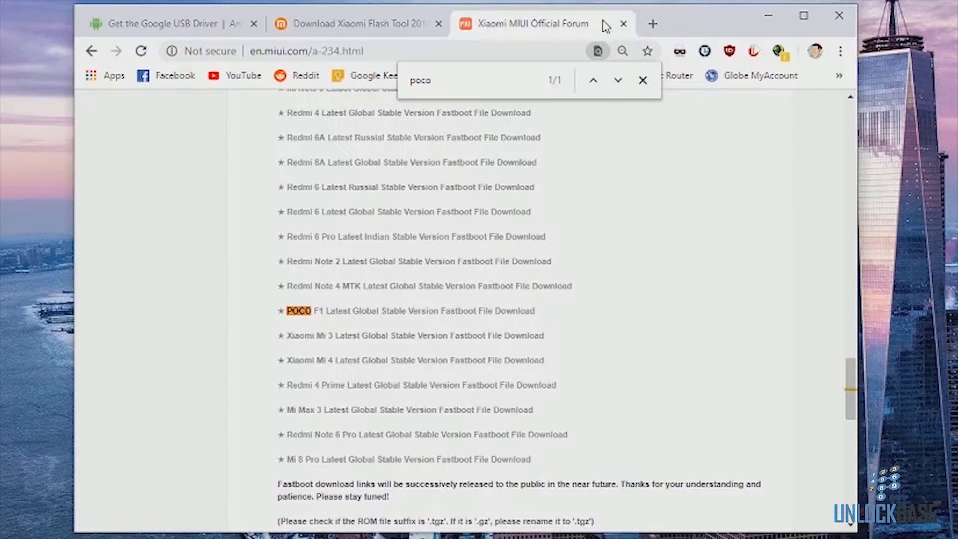
Step: Create a new folder named Xiaomi at the root of the Windows (C:) drive and open it
click(769, 16)
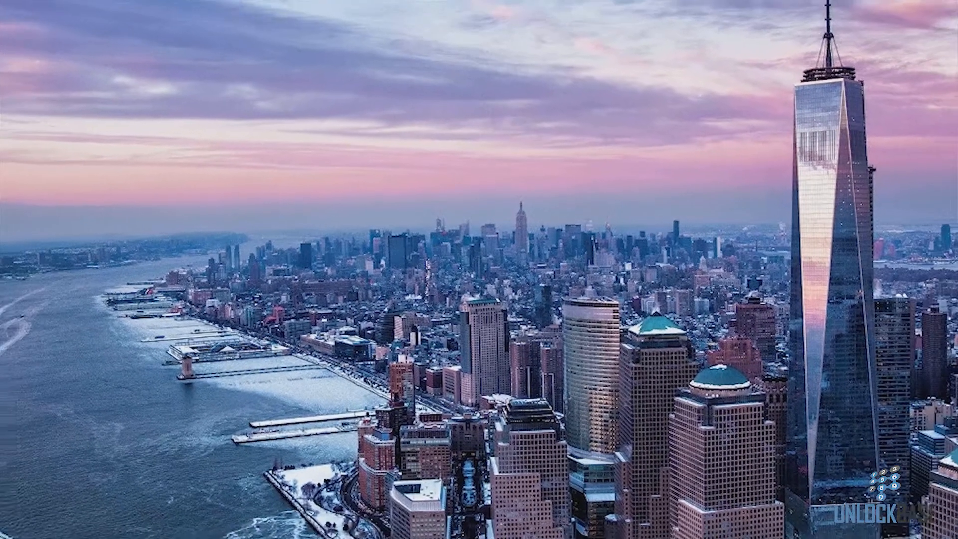
click(12, 528)
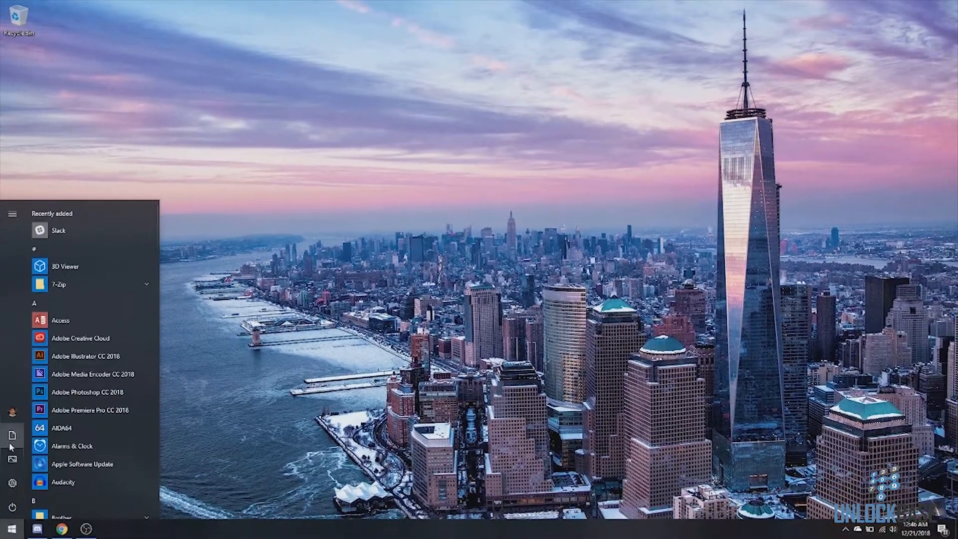
click(10, 435)
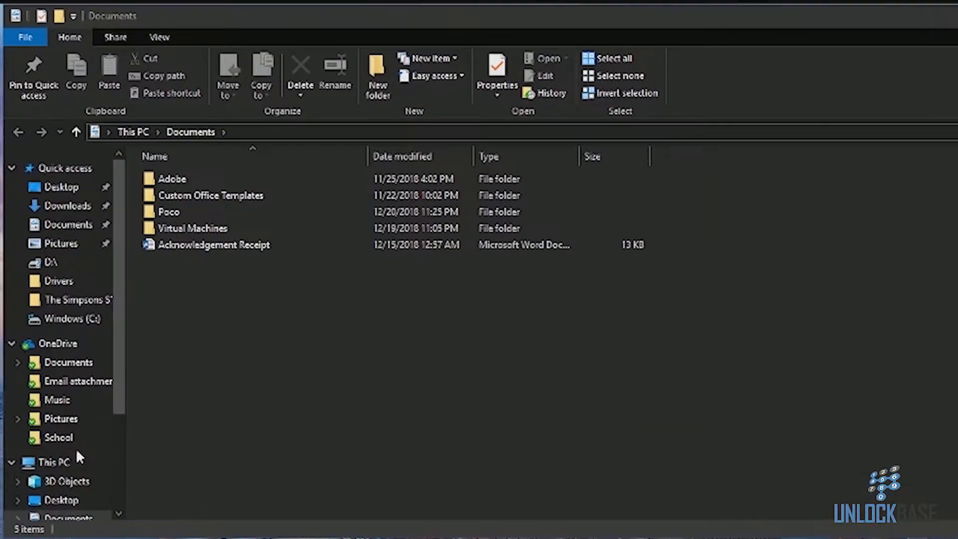
click(201, 294)
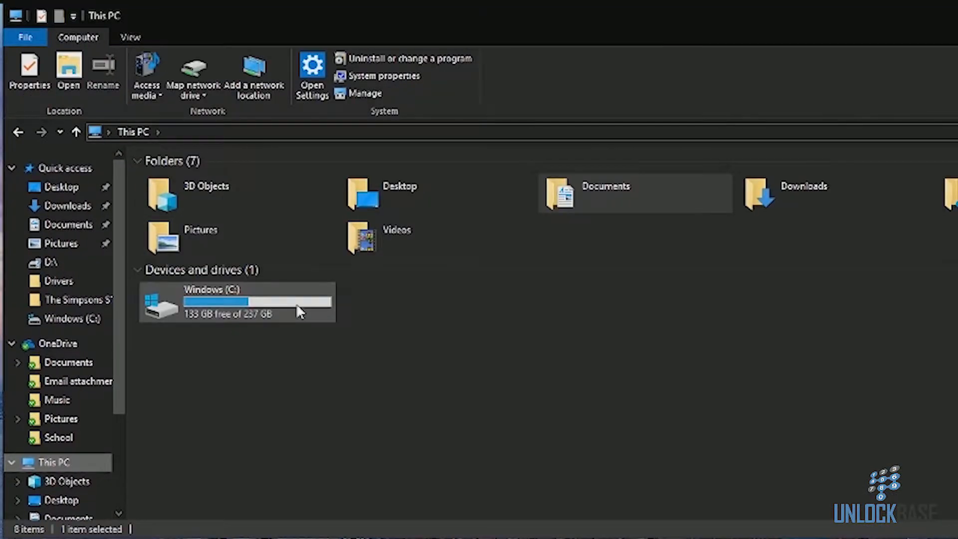
double_click(295, 303)
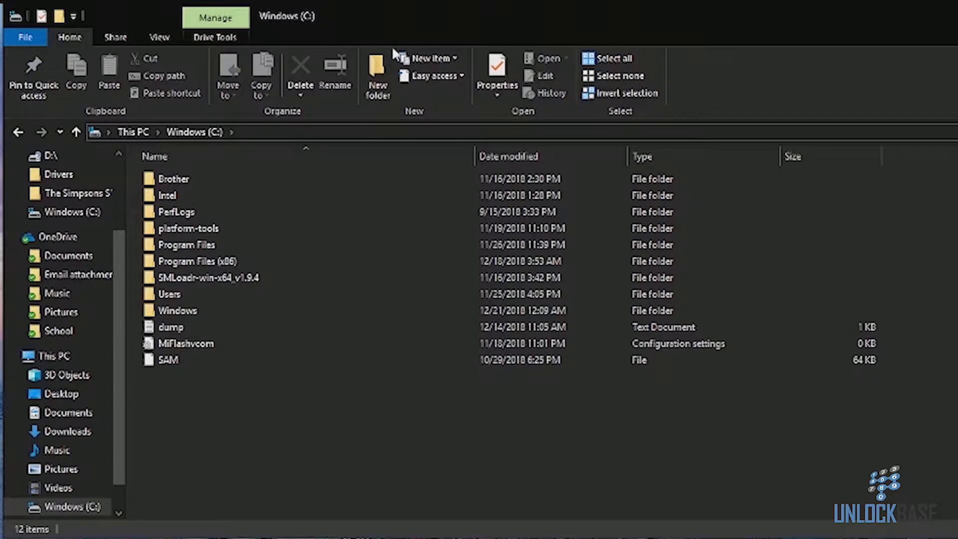
click(384, 78)
text(X)
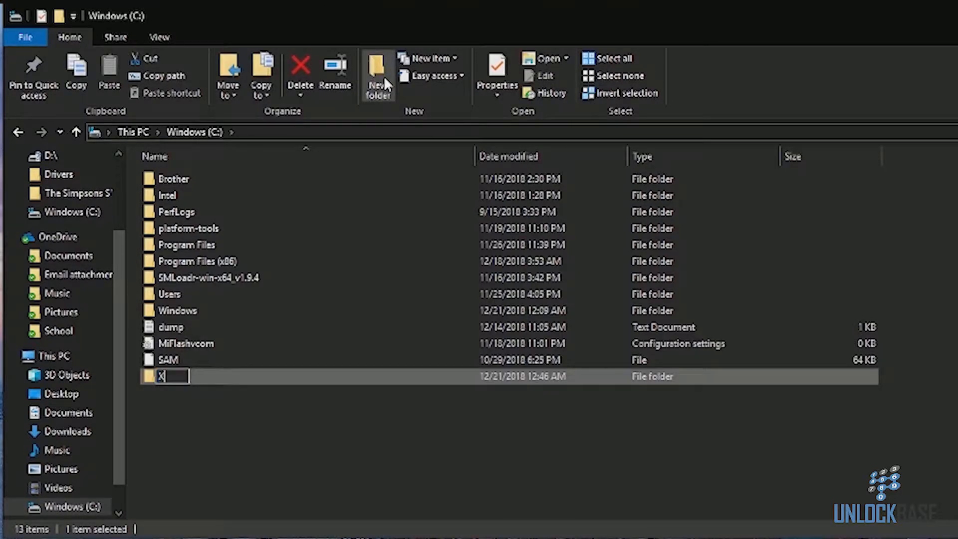
text(iaoomiu)
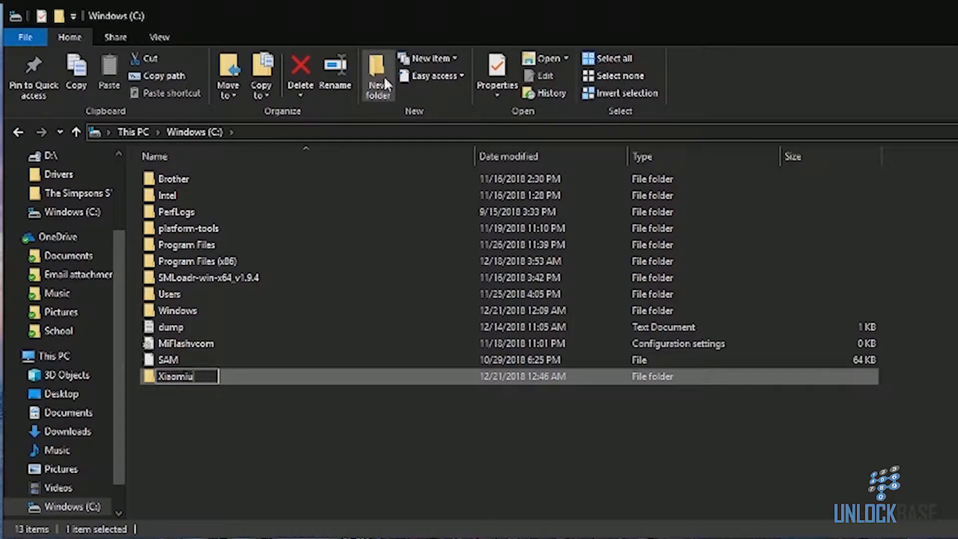
key(BackSpace)
key(Return)
key(Return)
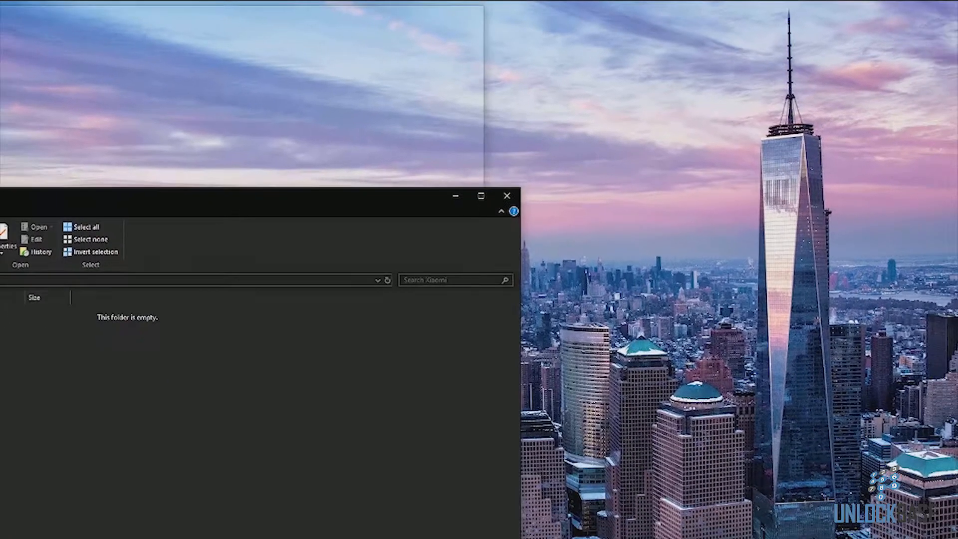
Step: Snap the Xiaomi folder window to one half and open a second Explorer window showing Downloads beside it
drag(2, 195, 0, 196)
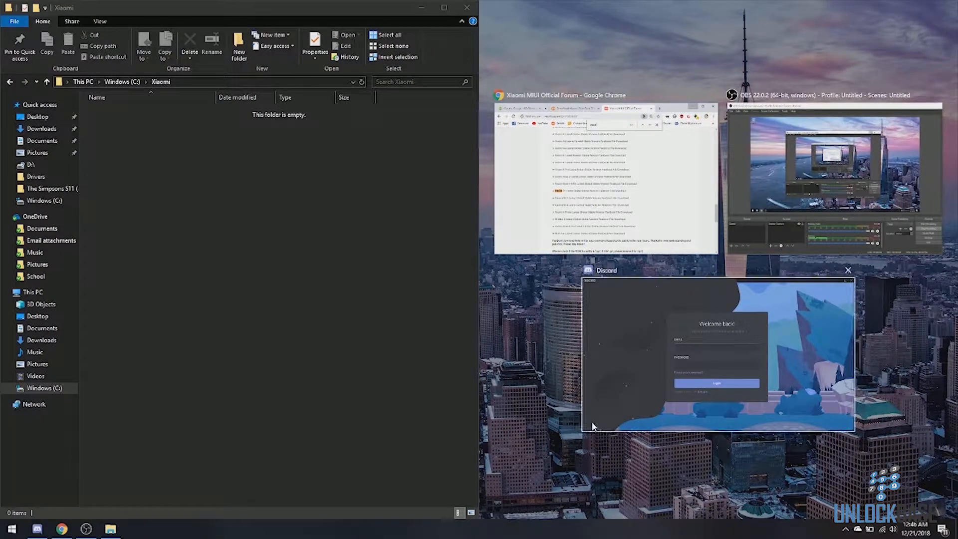
click(564, 463)
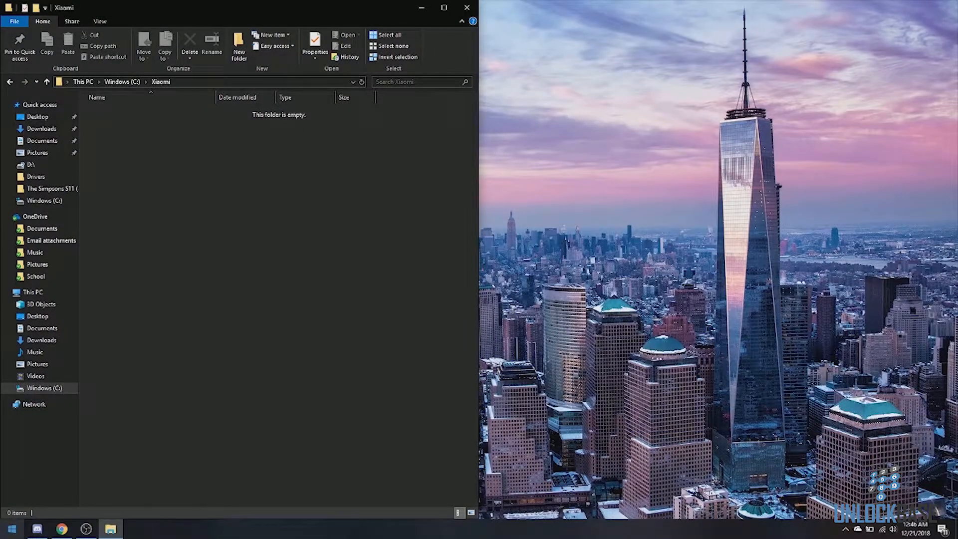
click(12, 529)
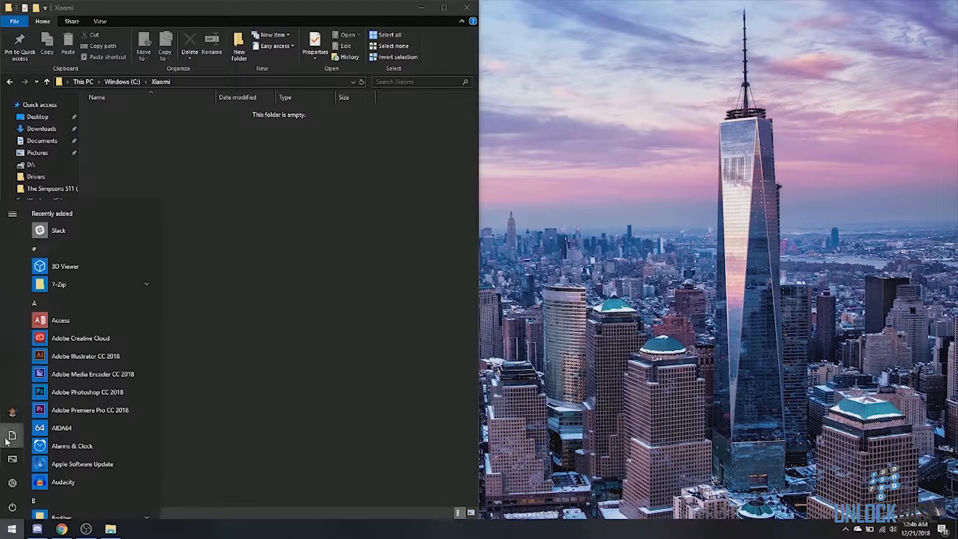
click(12, 435)
drag(582, 26, 953, 237)
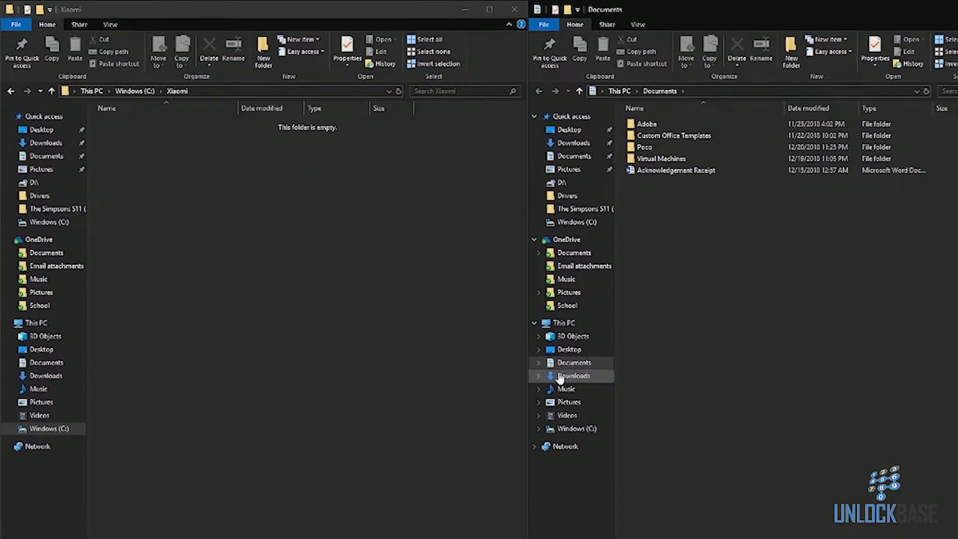
click(556, 374)
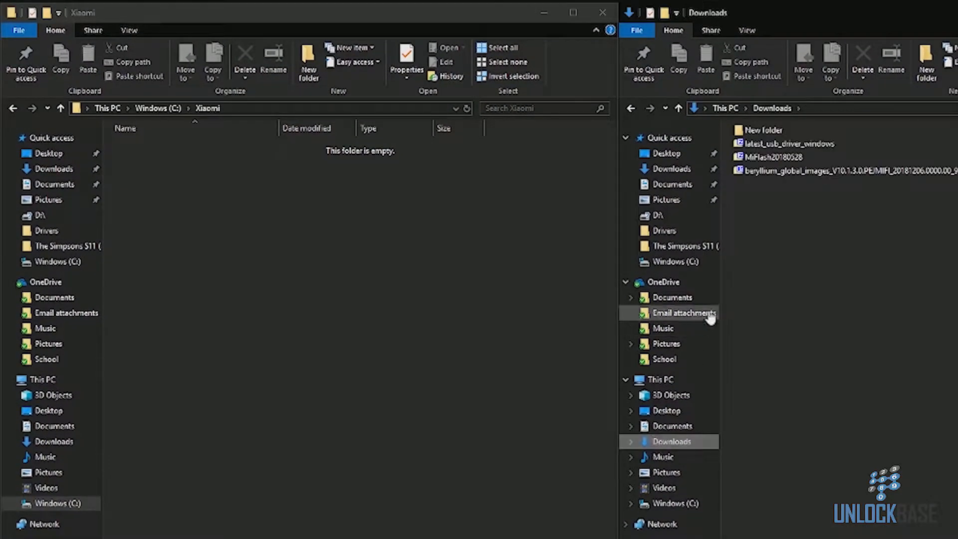
Step: Extract the usb_driver folder from the latest_usb_driver_windows archive into the Xiaomi folder
double_click(826, 145)
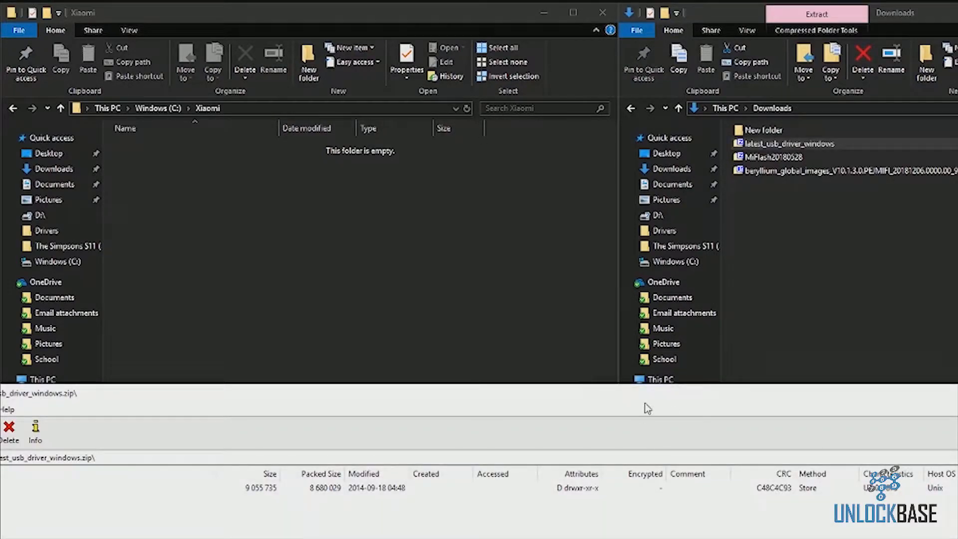
drag(641, 396, 955, 391)
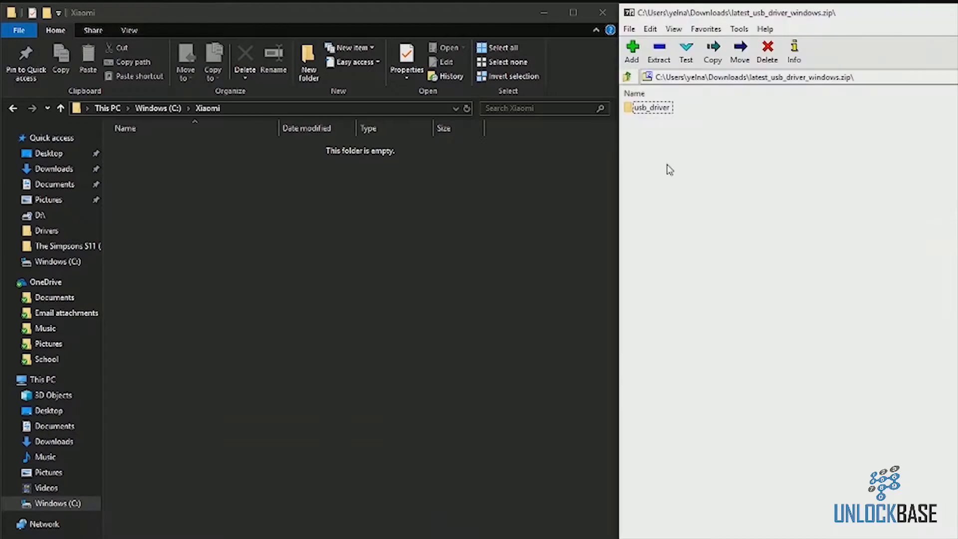
click(662, 109)
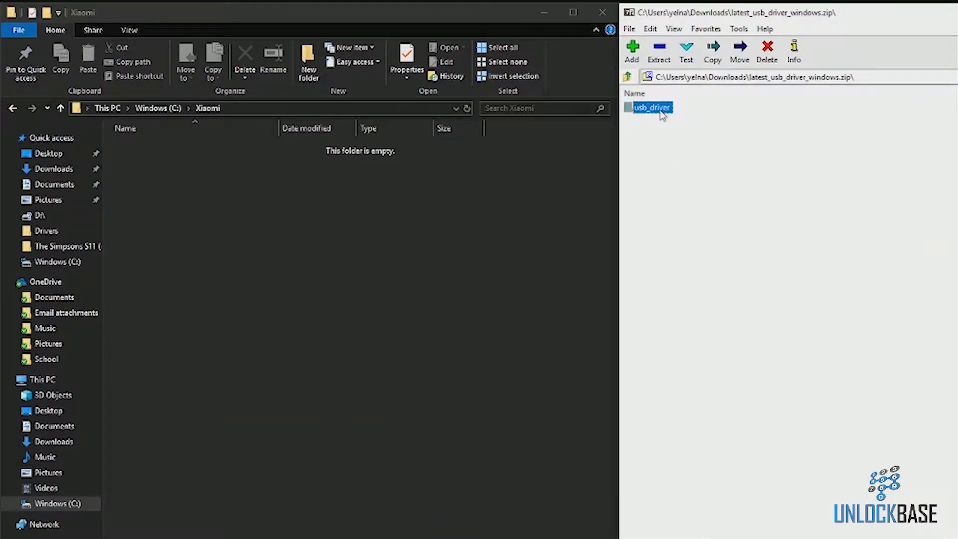
drag(660, 111, 424, 189)
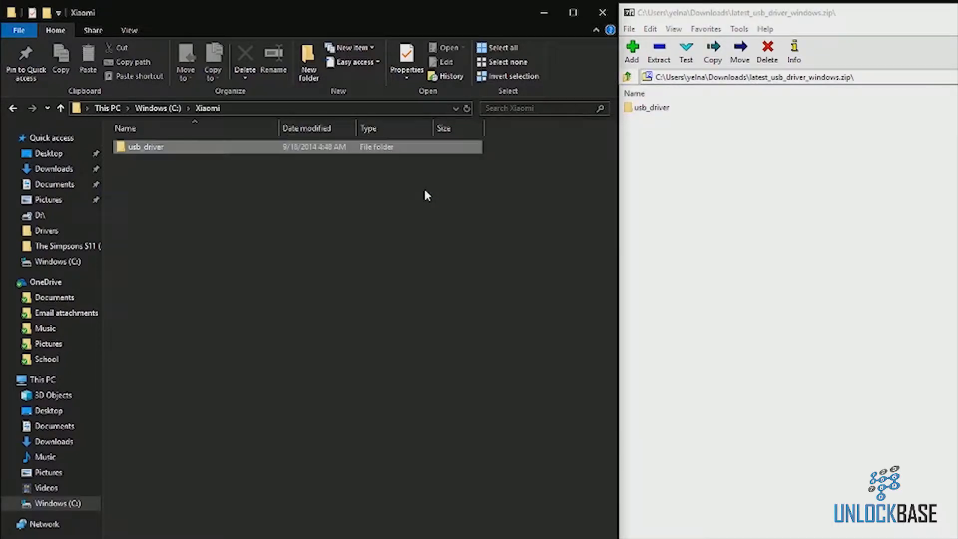
key(alt+F4)
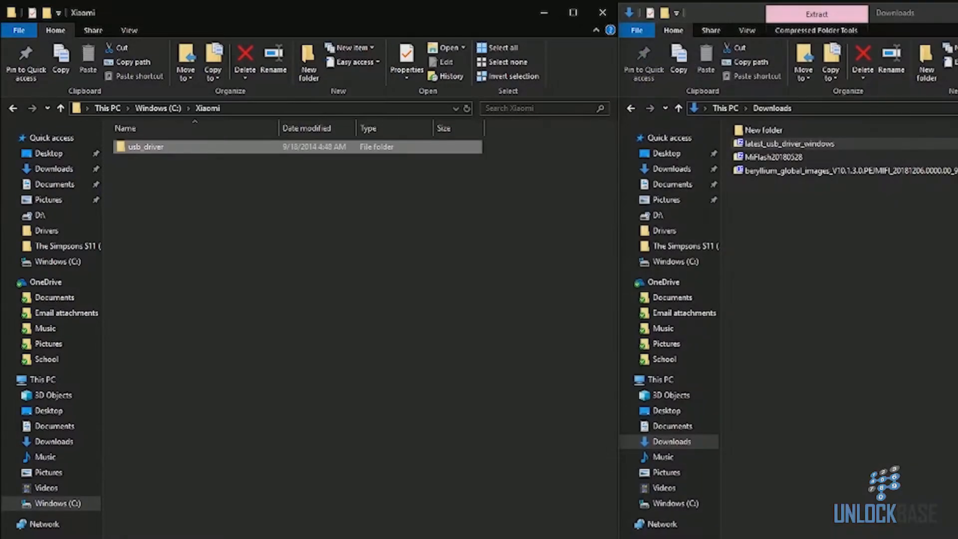
Step: Extract the MiFlash20180528 folder from its archive into the Xiaomi folder
double_click(877, 159)
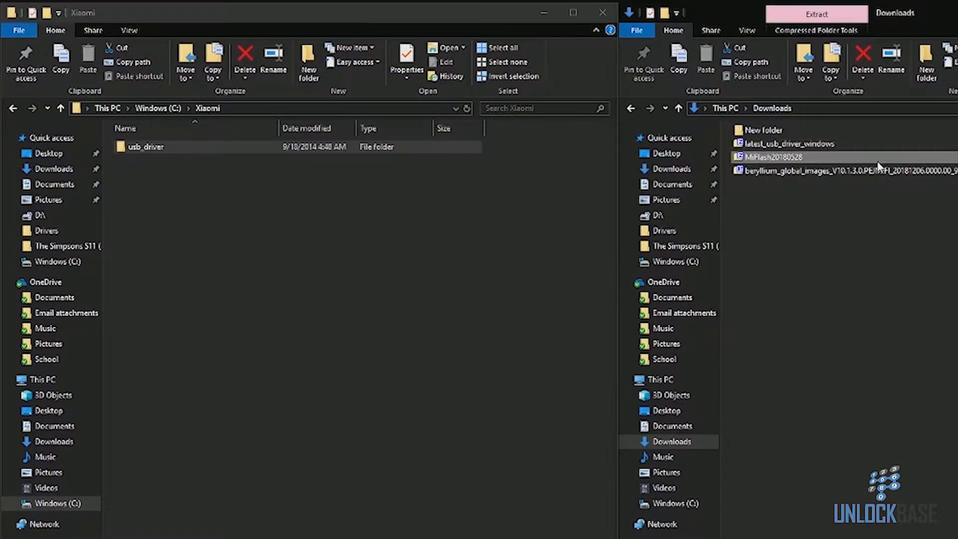
drag(421, 396, 955, 295)
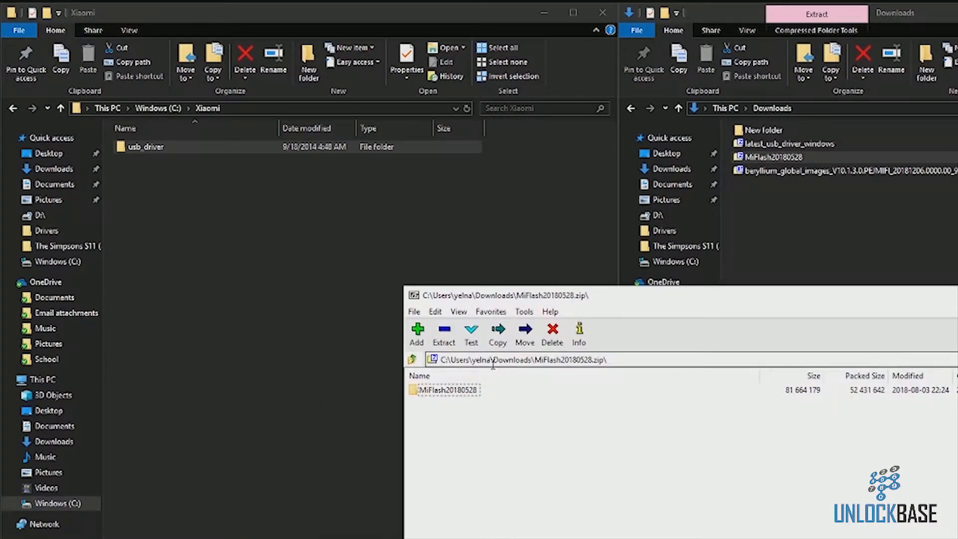
drag(429, 391, 154, 314)
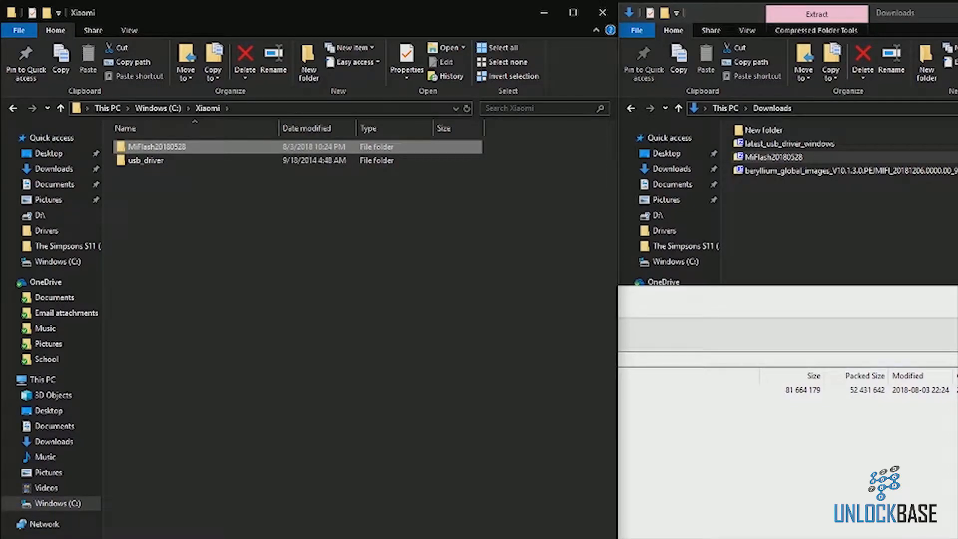
drag(957, 298, 957, 448)
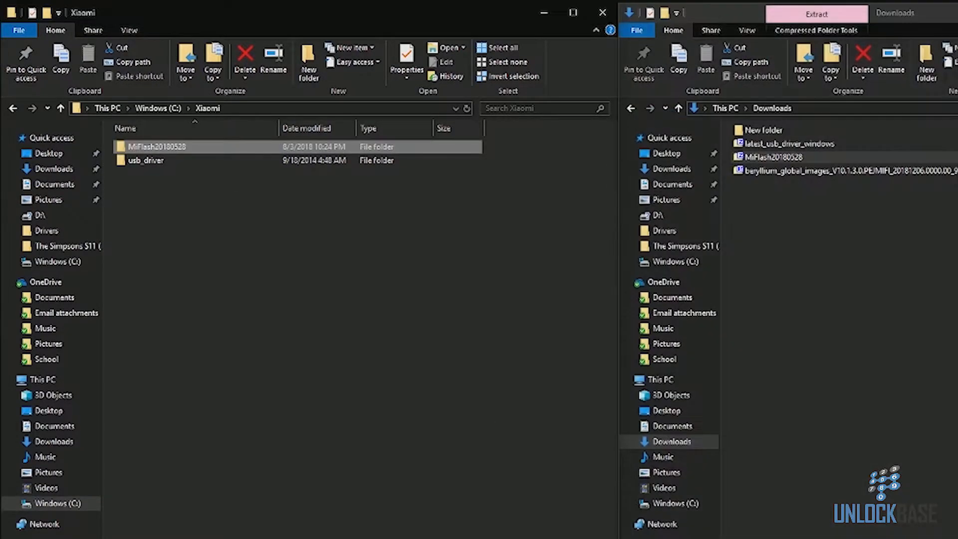
Step: Extract the beryllium_global_images ROM package, first the .tgz and then its inner tar, into the Xiaomi folder
double_click(944, 172)
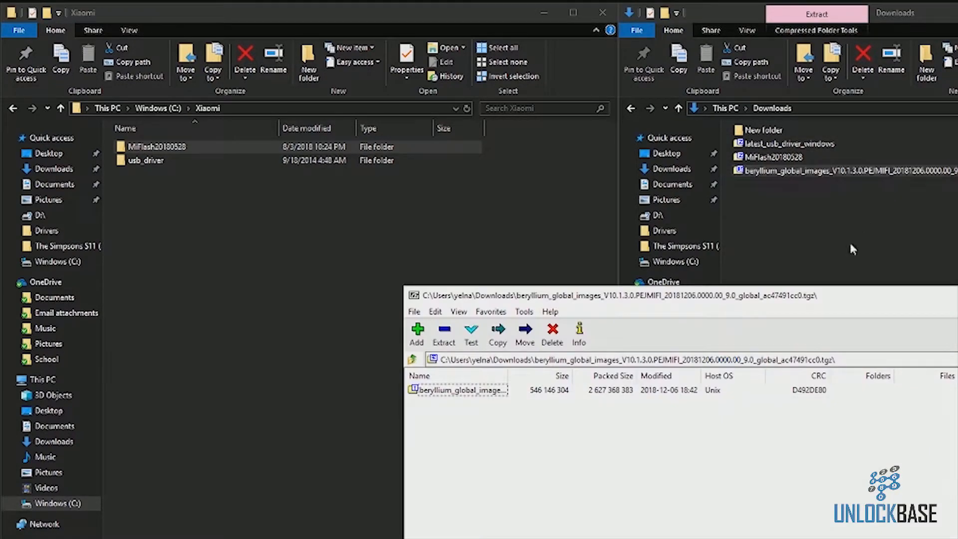
drag(854, 294, 957, 412)
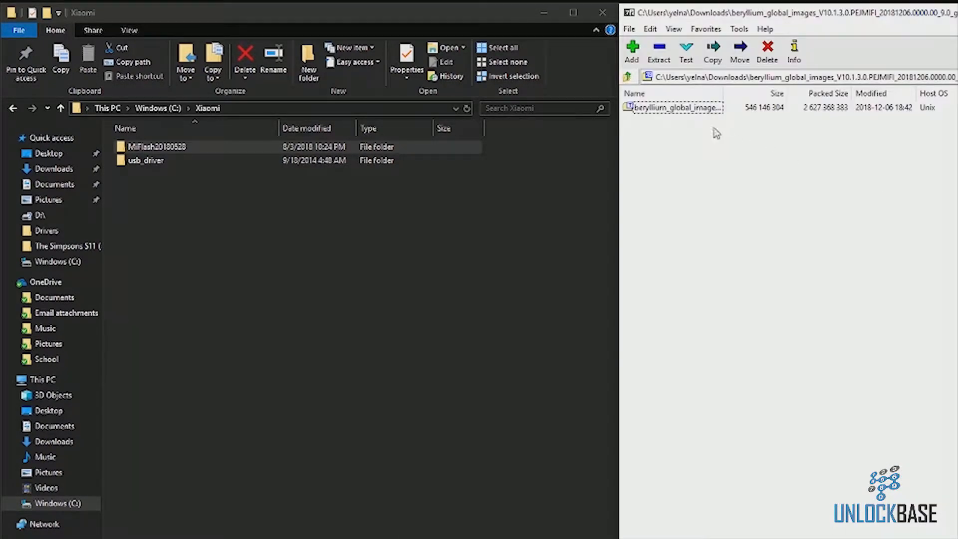
drag(690, 110, 442, 220)
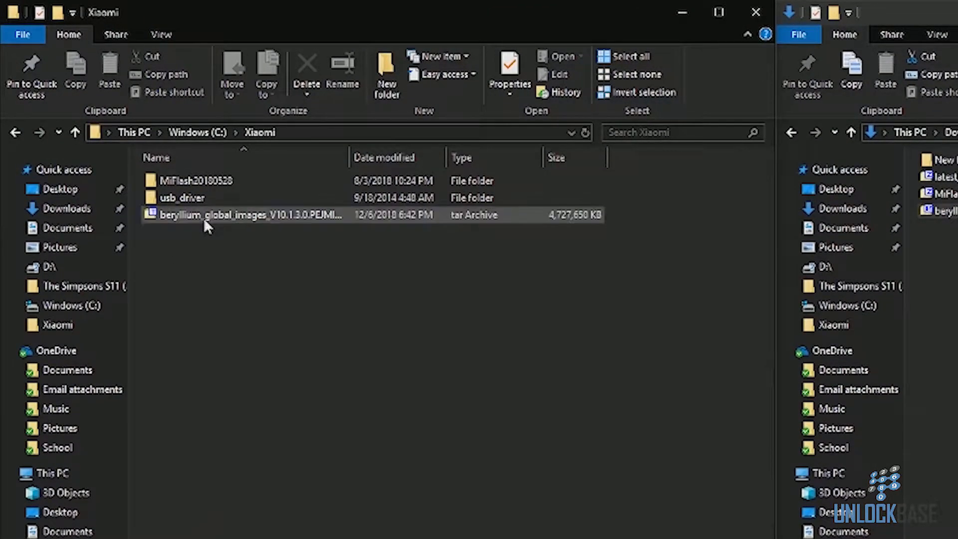
double_click(232, 211)
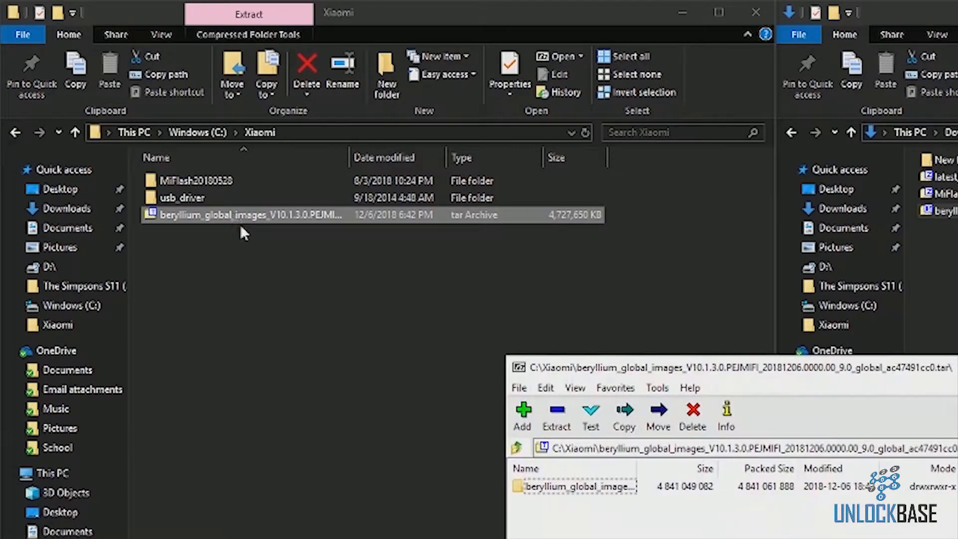
drag(549, 483, 210, 277)
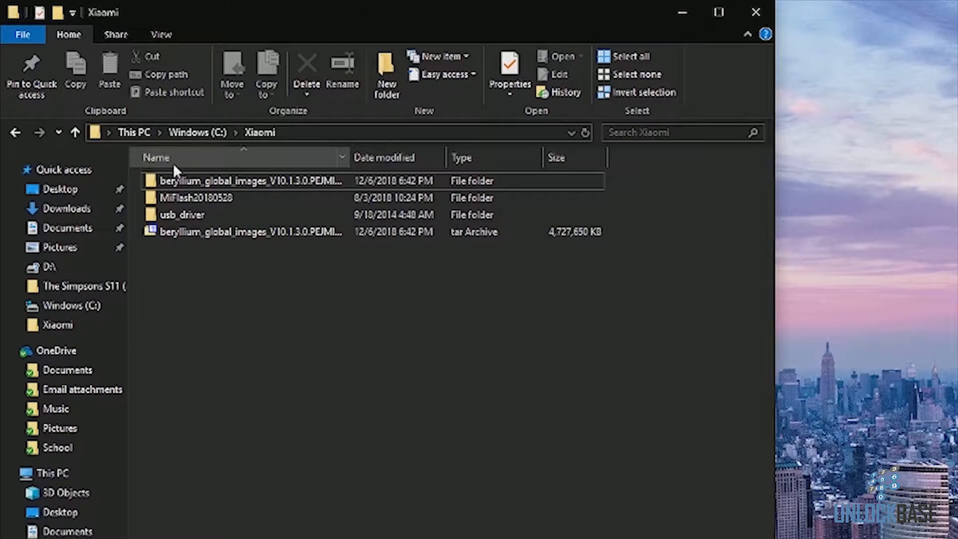
Step: Browse the extracted ROM, MiFlash20180528 and usb_driver folders inside Xiaomi to check their contents
double_click(177, 181)
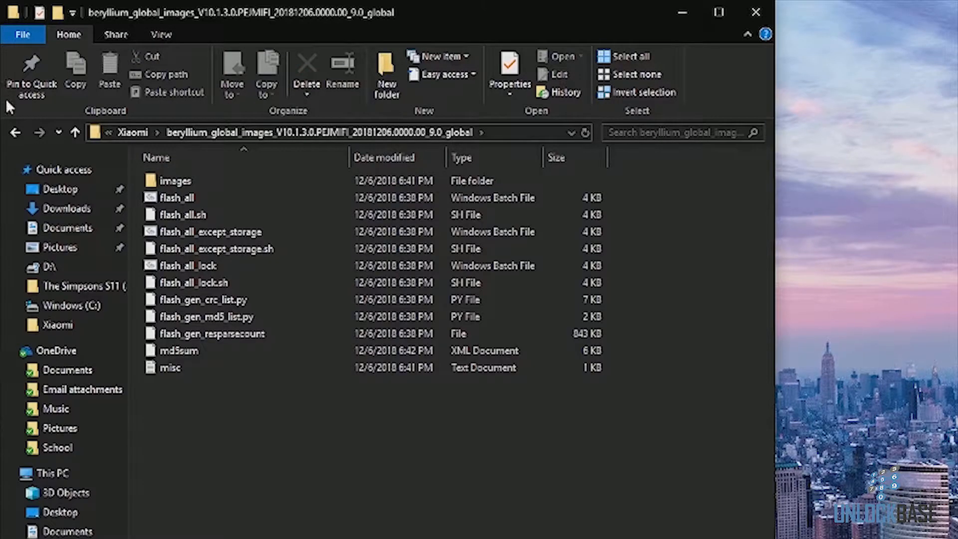
click(14, 133)
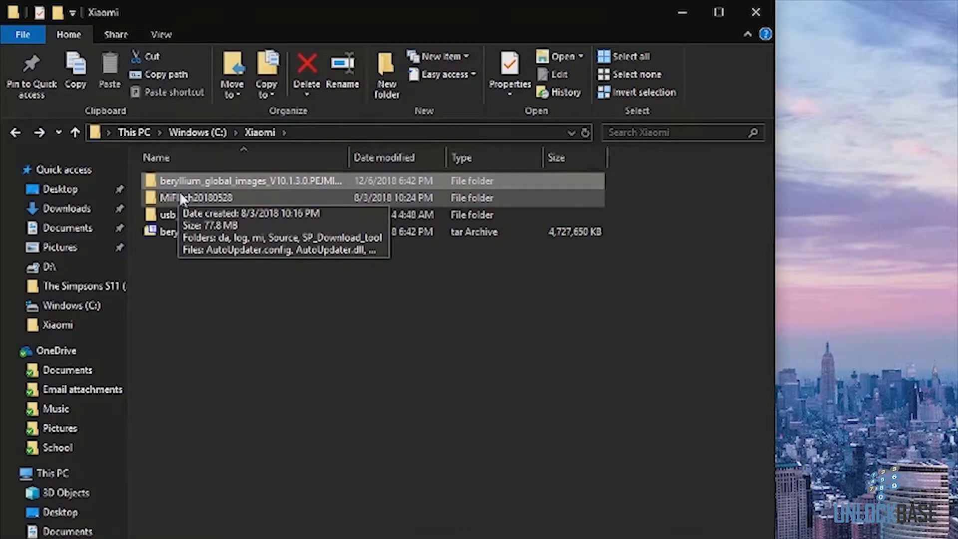
double_click(180, 196)
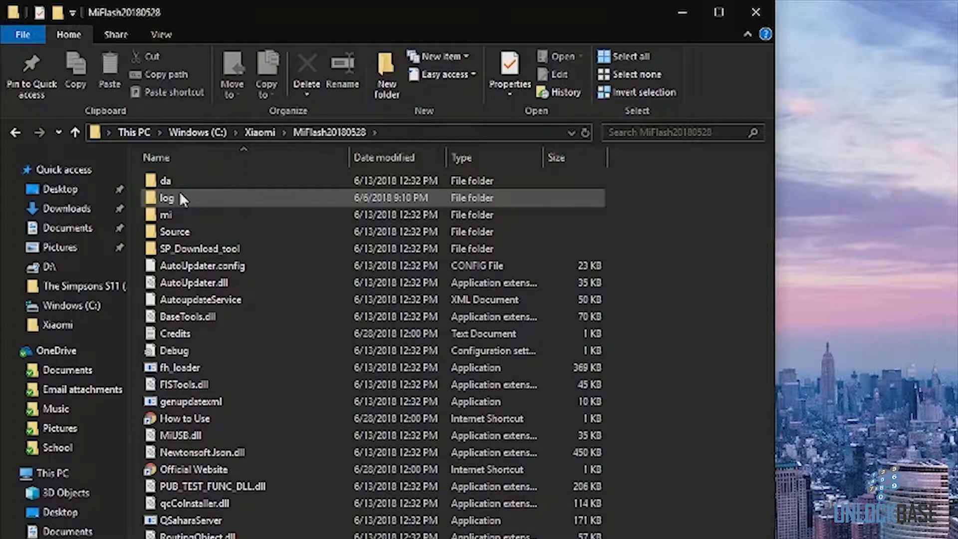
click(14, 133)
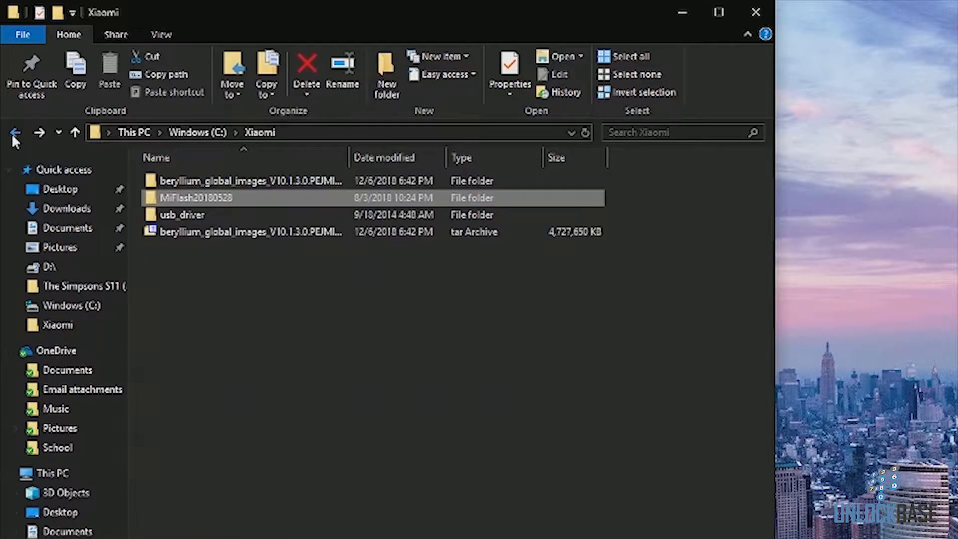
double_click(170, 216)
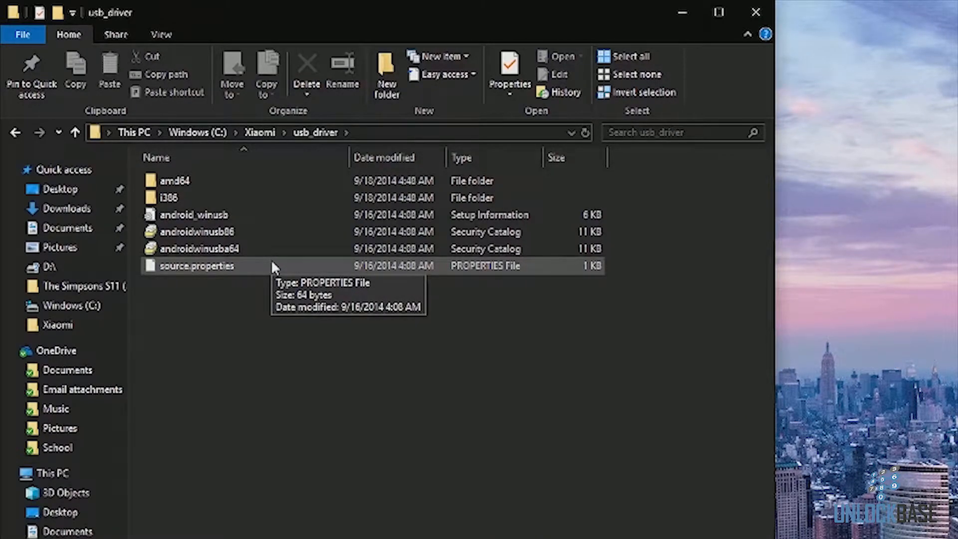
Step: Open Device Manager, expand the LeMobile Android Device category, and scan for hardware changes to detect the phone
click(16, 133)
click(235, 251)
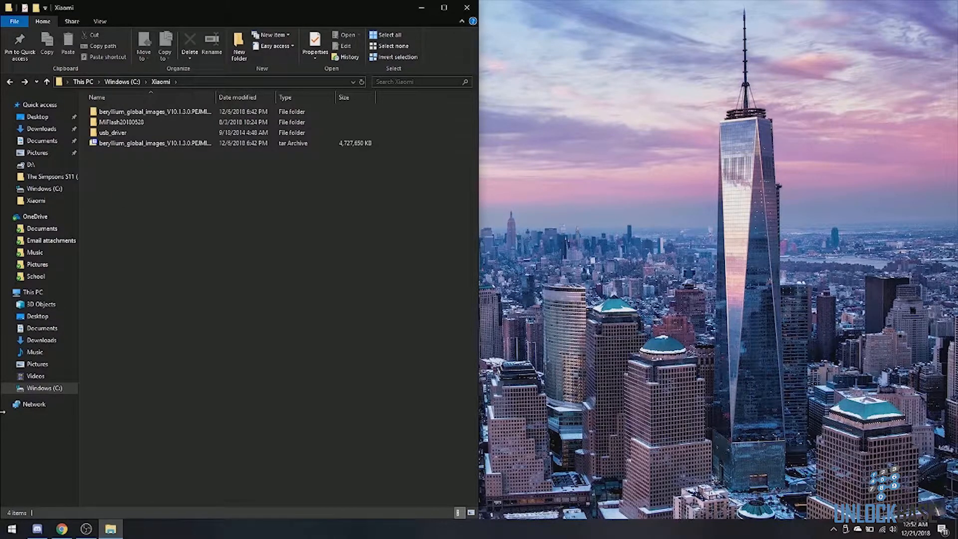
right_click(3, 532)
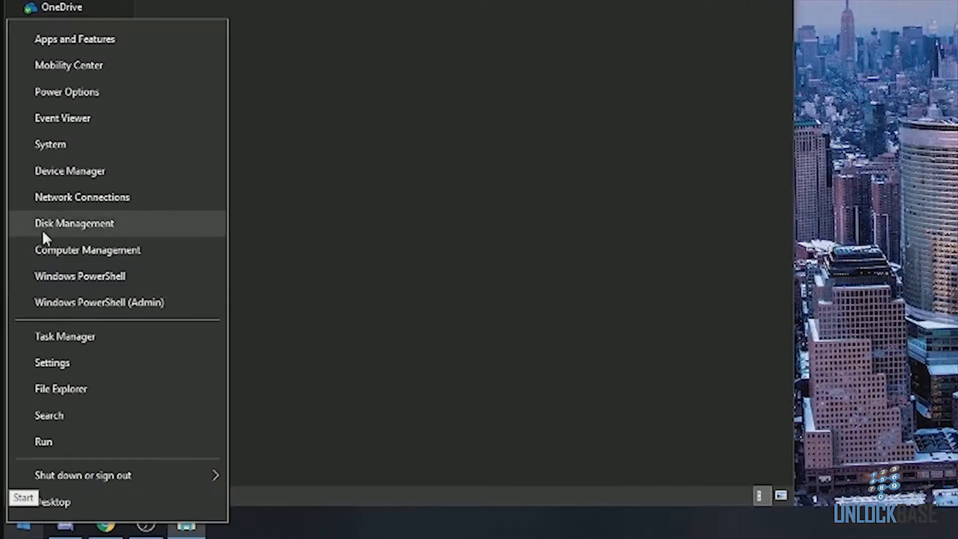
click(47, 175)
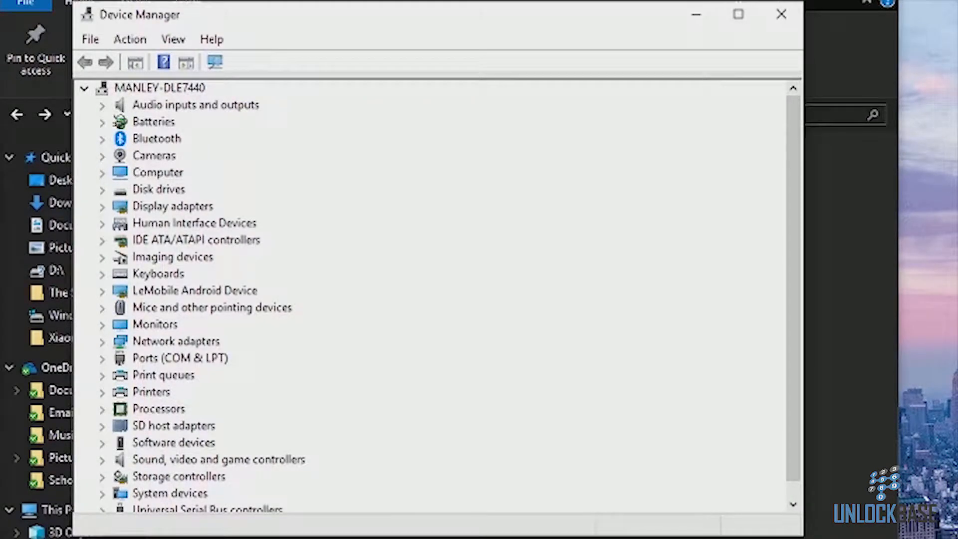
click(103, 293)
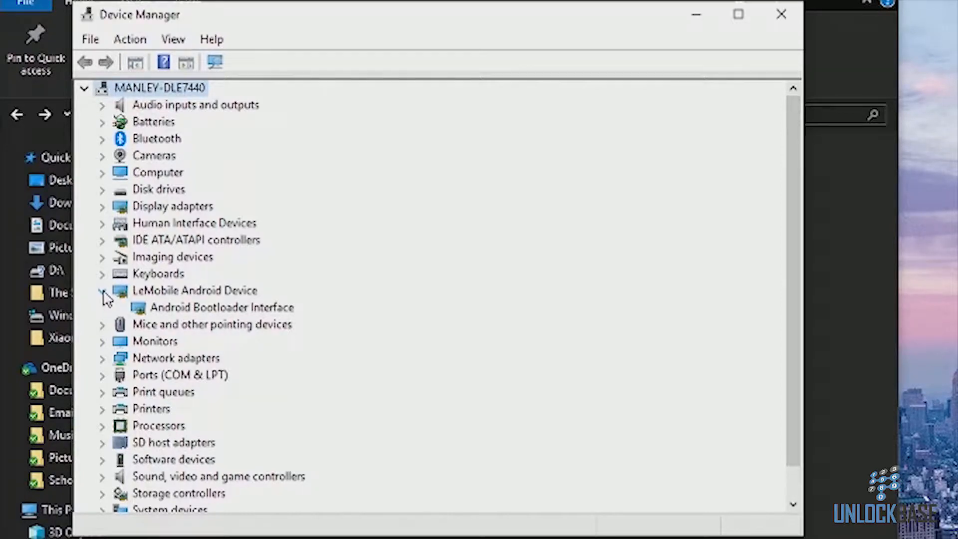
click(215, 62)
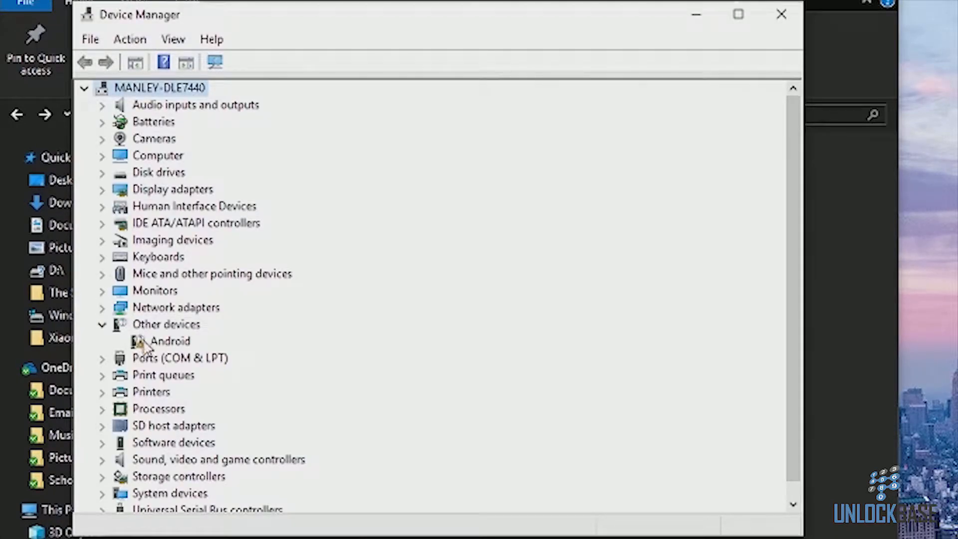
Step: Start a manual driver update for the unknown Android device, showing all device types and opening Have Disk browsing
double_click(144, 344)
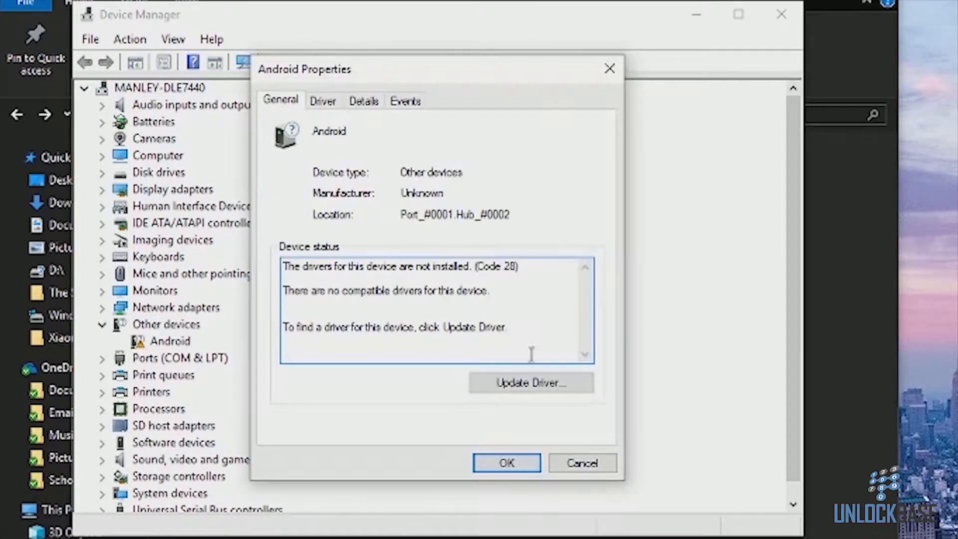
click(530, 381)
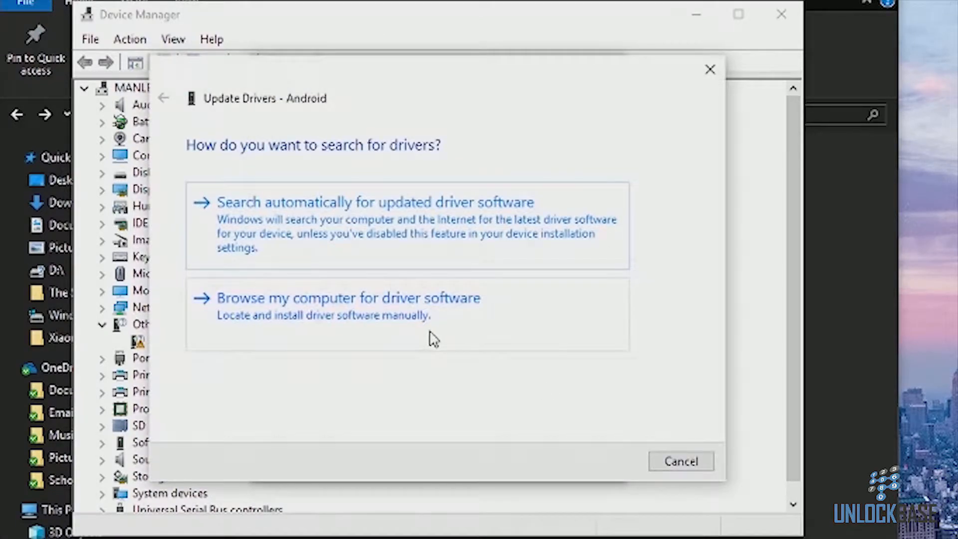
click(385, 335)
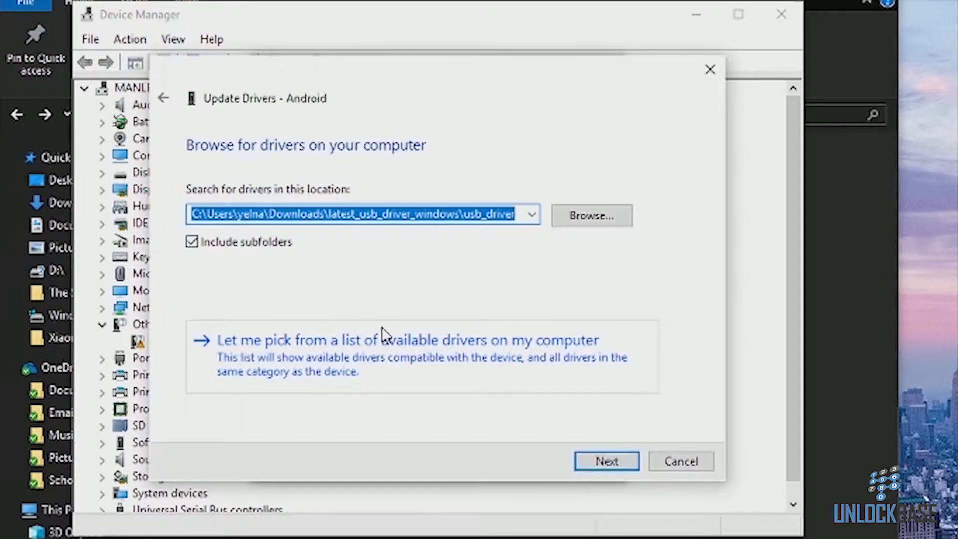
click(352, 369)
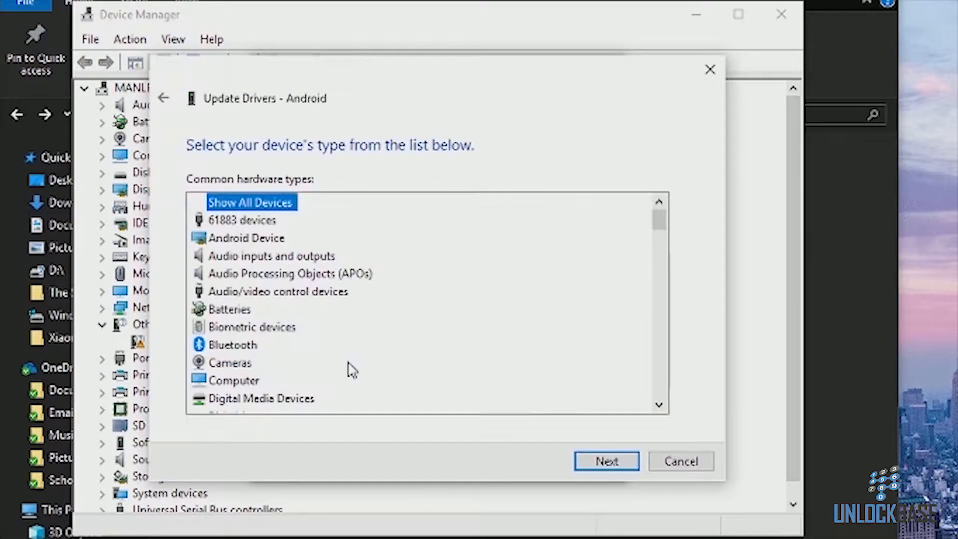
double_click(240, 204)
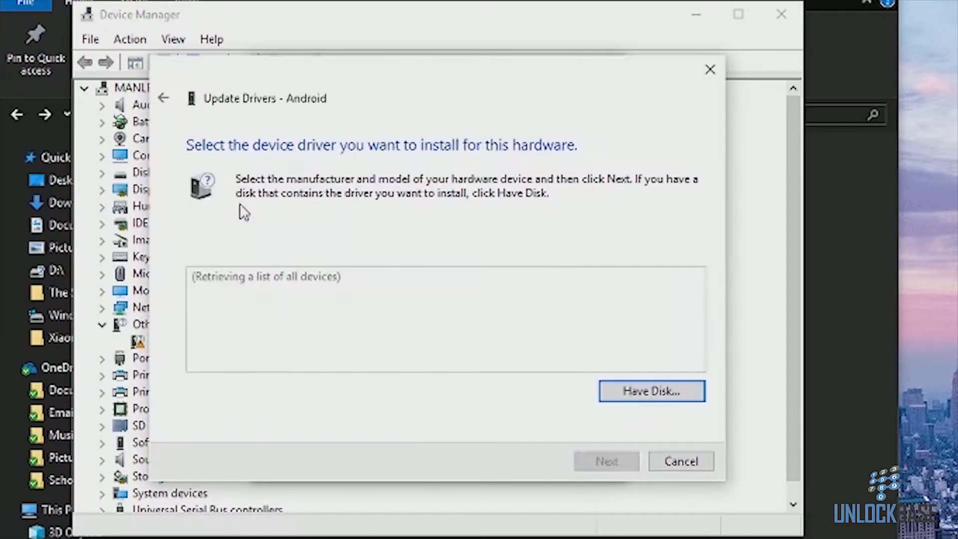
click(629, 399)
click(571, 365)
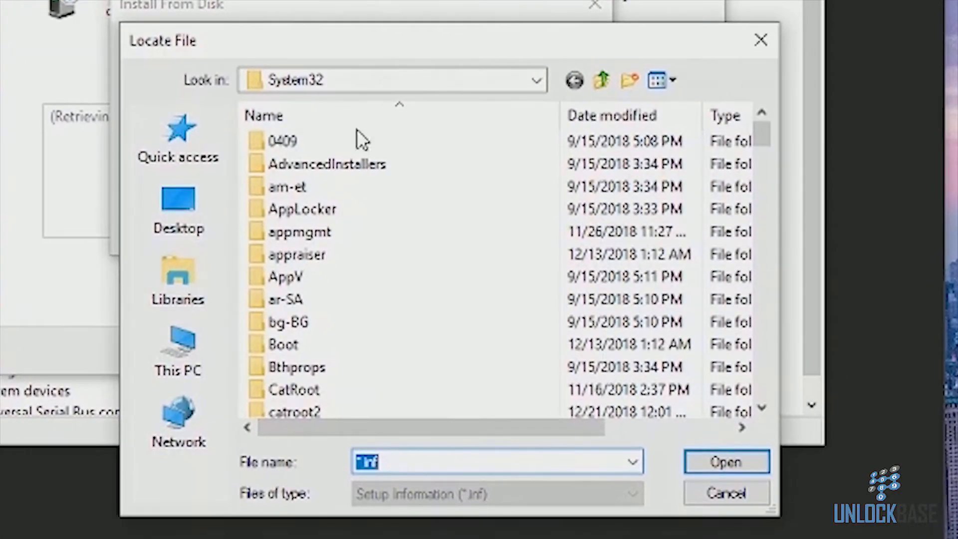
Step: Pick android_winusb from C:\Xiaomi\usb_driver as the manufacturer's driver file and confirm the disk location
click(304, 78)
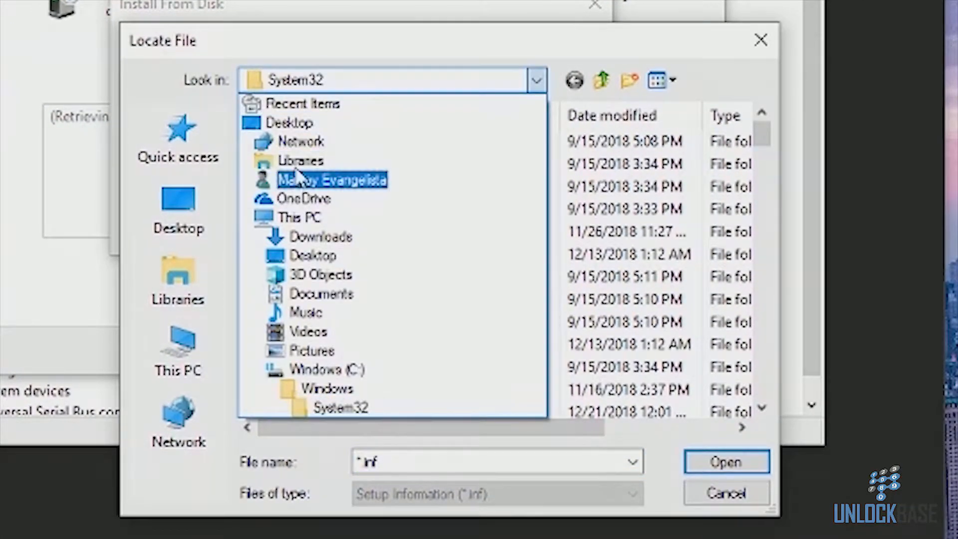
click(298, 160)
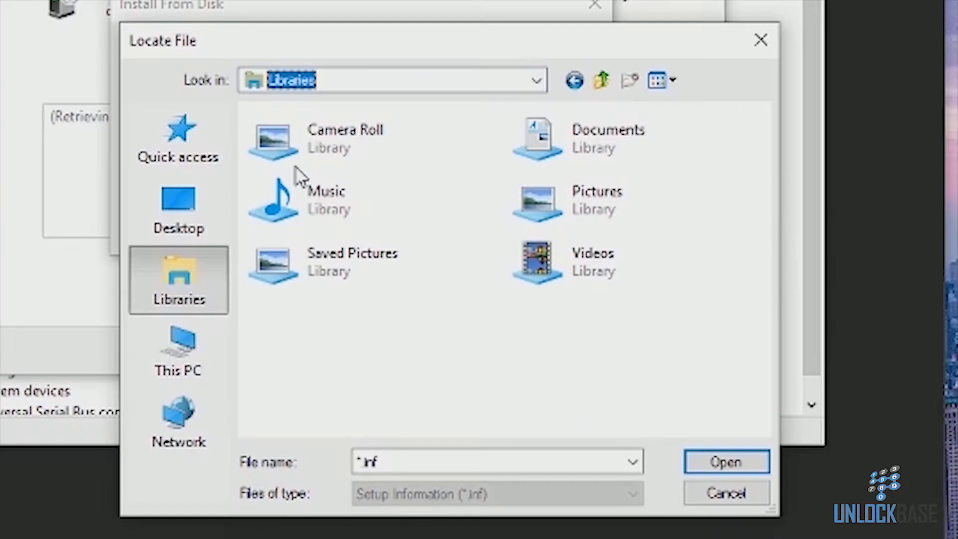
click(314, 84)
click(322, 181)
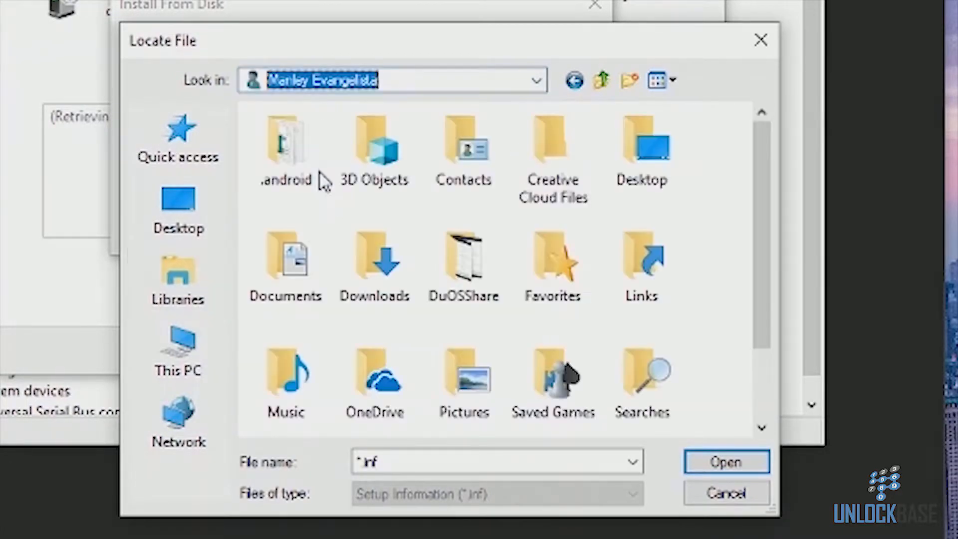
double_click(403, 249)
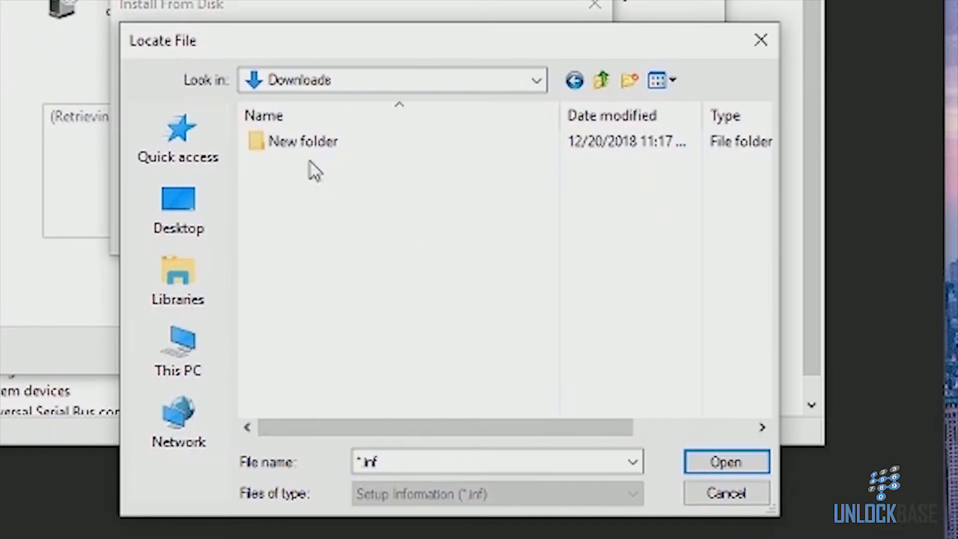
click(257, 85)
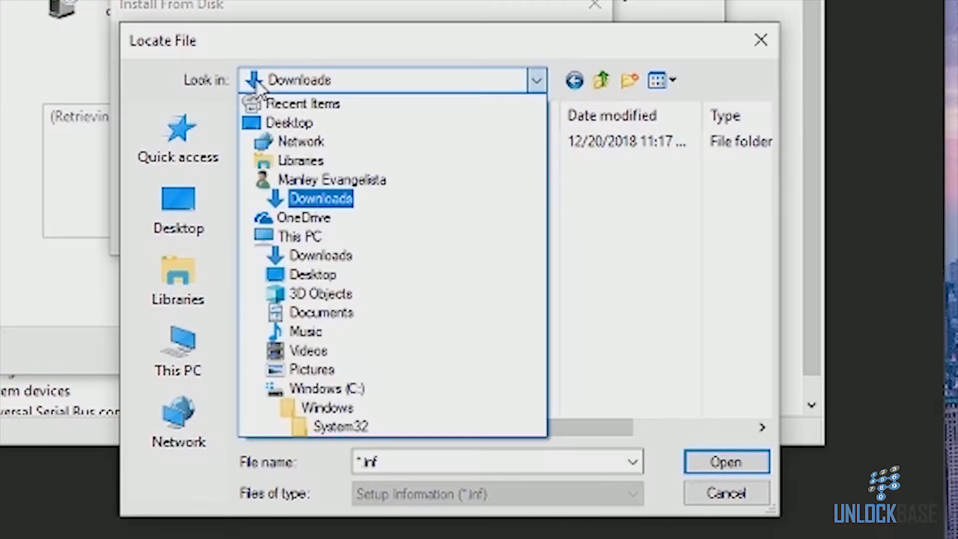
click(295, 394)
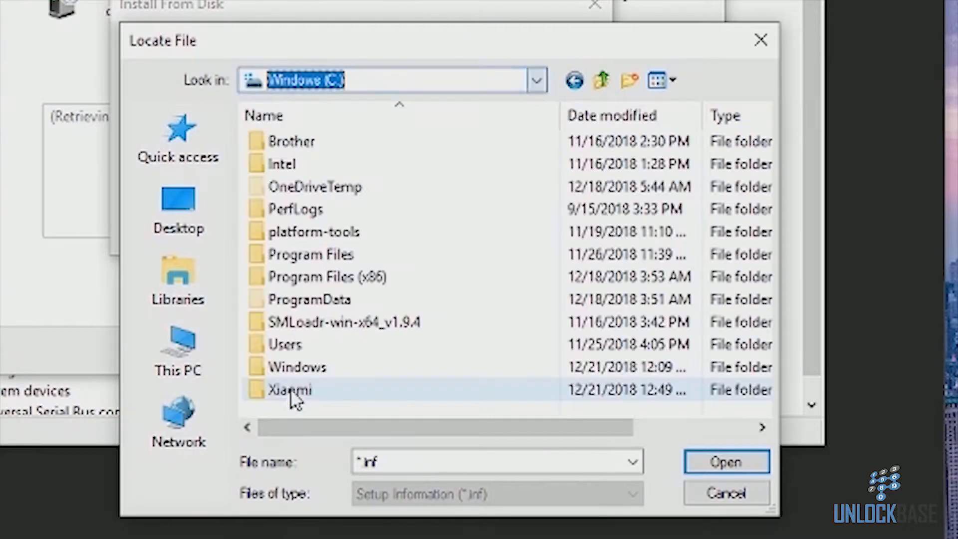
double_click(294, 398)
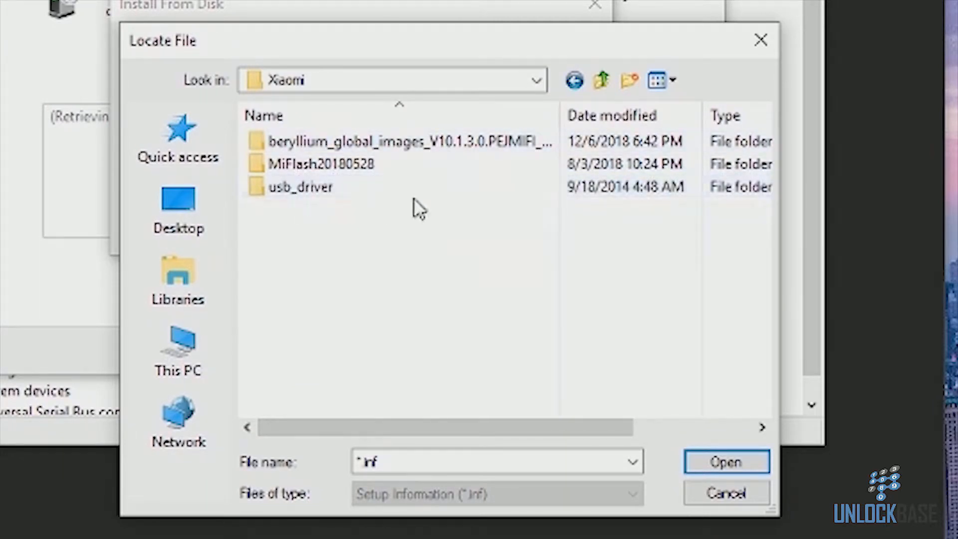
double_click(391, 188)
click(392, 190)
click(393, 190)
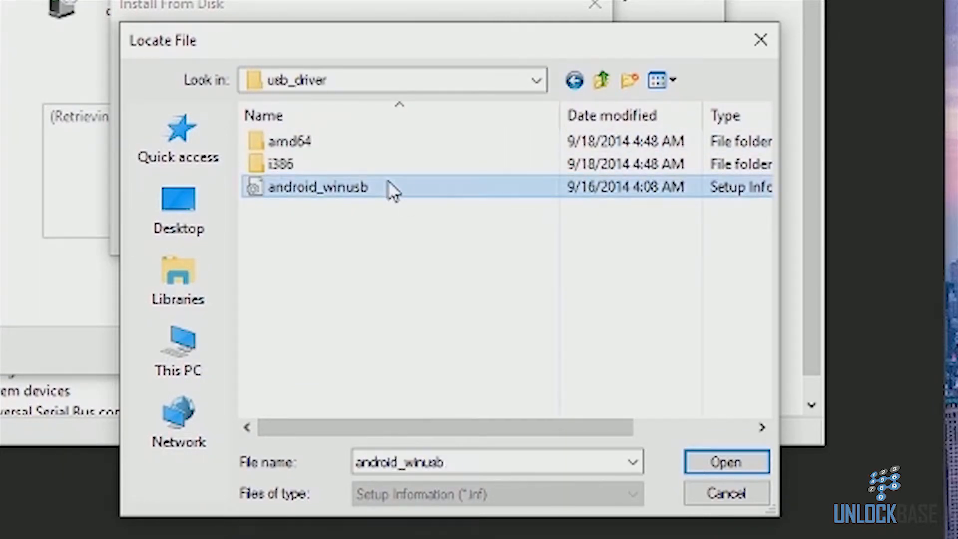
double_click(393, 189)
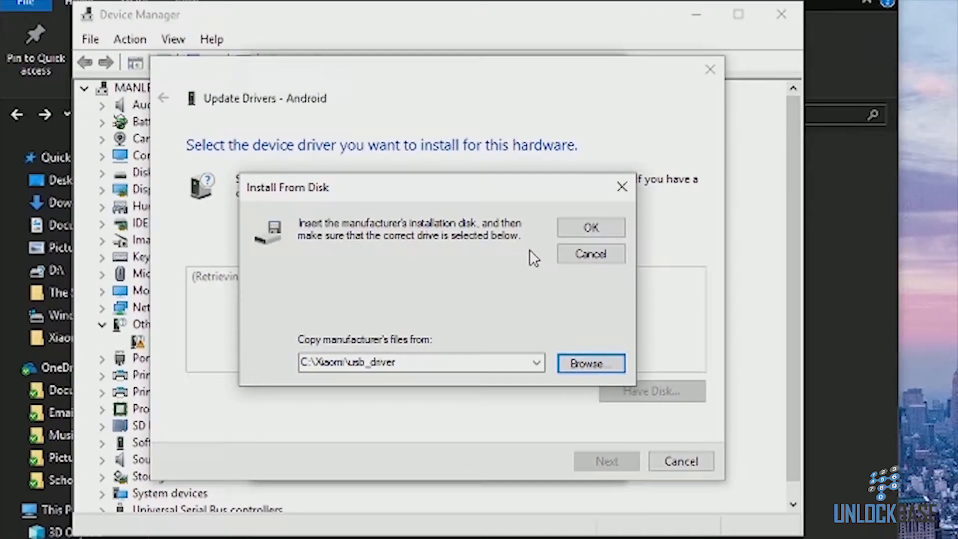
click(578, 227)
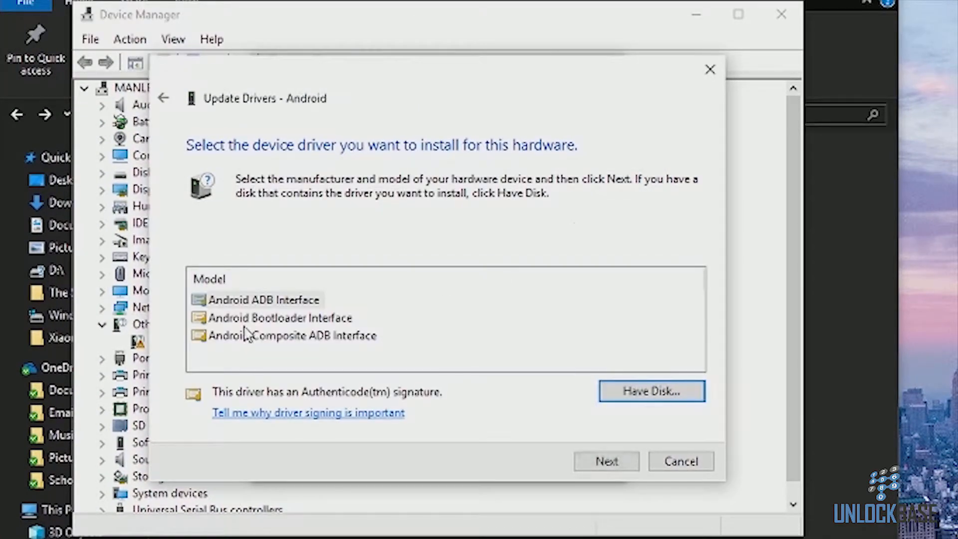
Step: Install the Android Bootloader Interface driver, accepting the compatibility warning, then close the dialogs and Device Manager
double_click(228, 318)
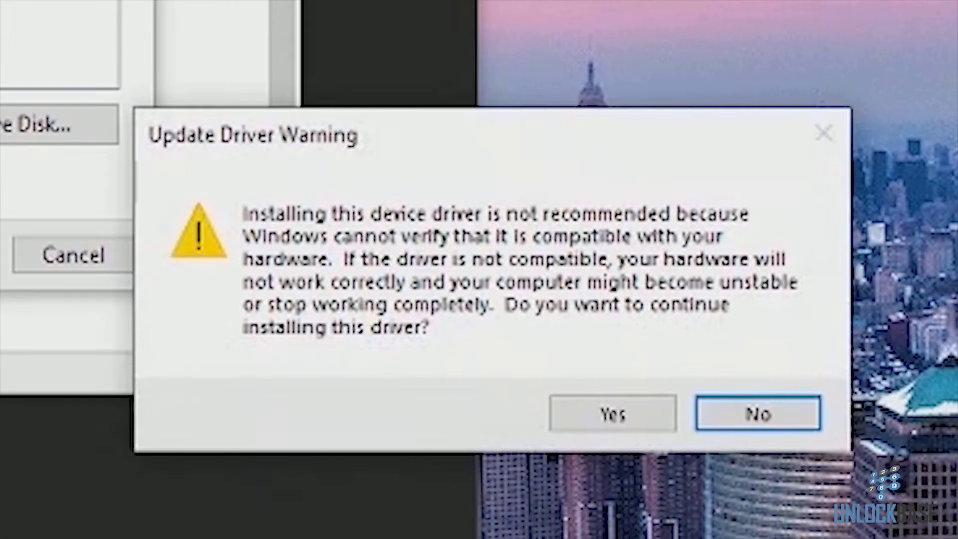
click(561, 421)
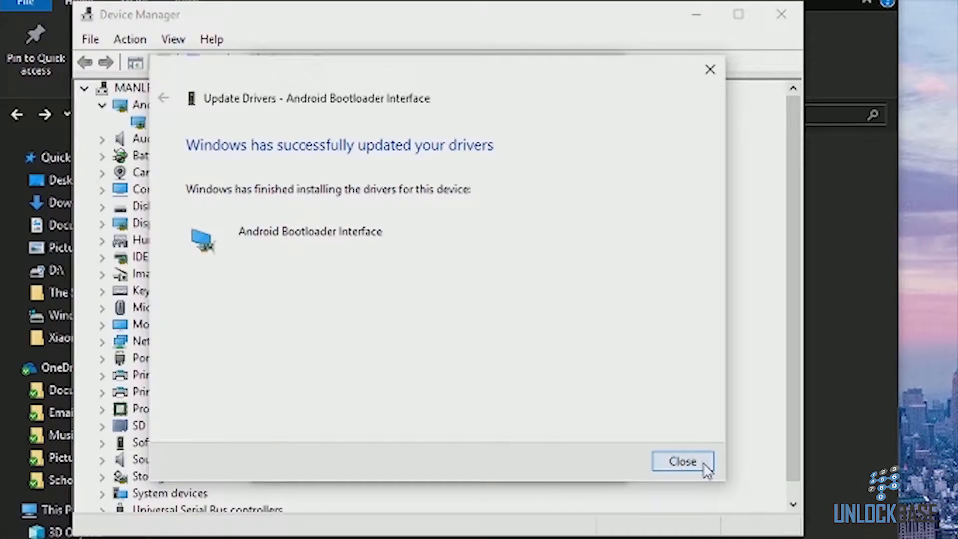
click(682, 461)
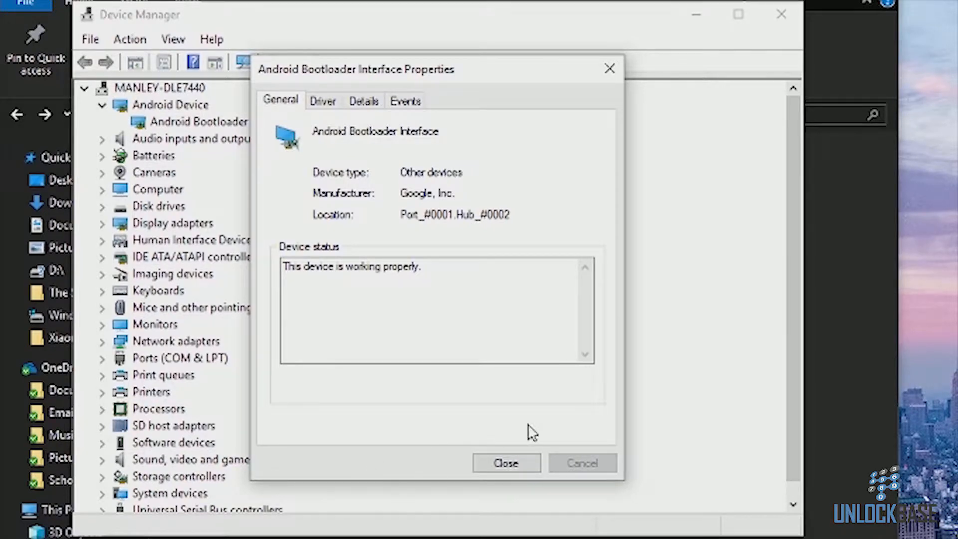
click(480, 465)
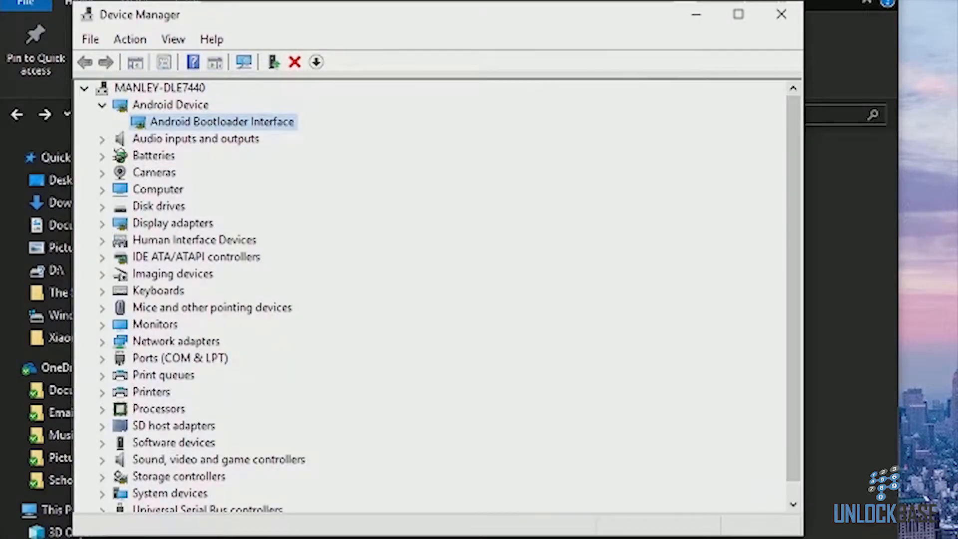
click(777, 14)
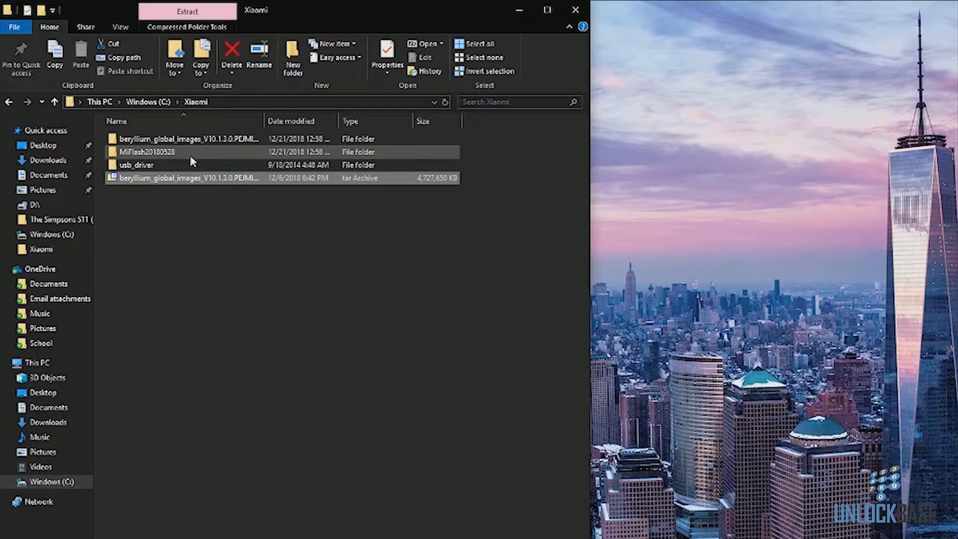
Step: Launch XiaoMiFlash from the MiFlash20180528 folder and allow it to make changes
double_click(190, 155)
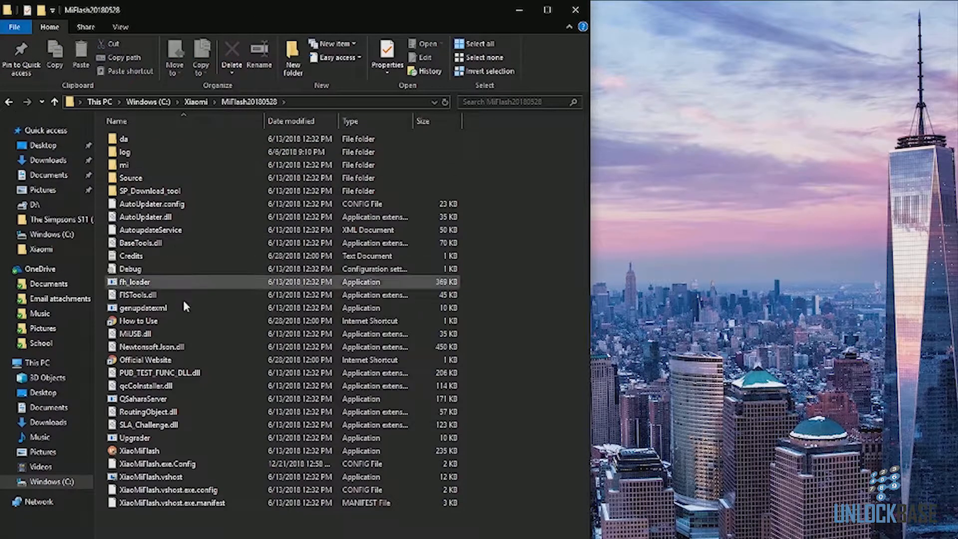
double_click(168, 451)
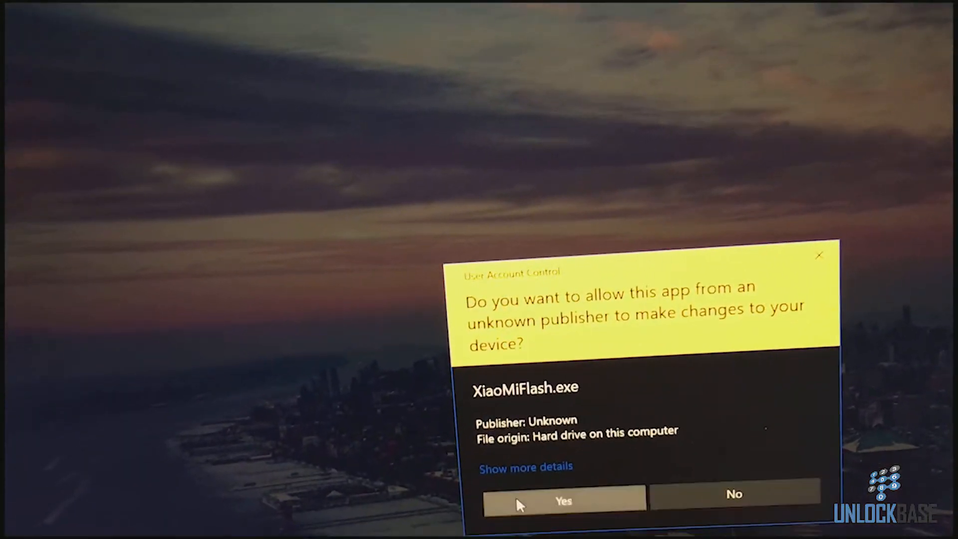
click(515, 496)
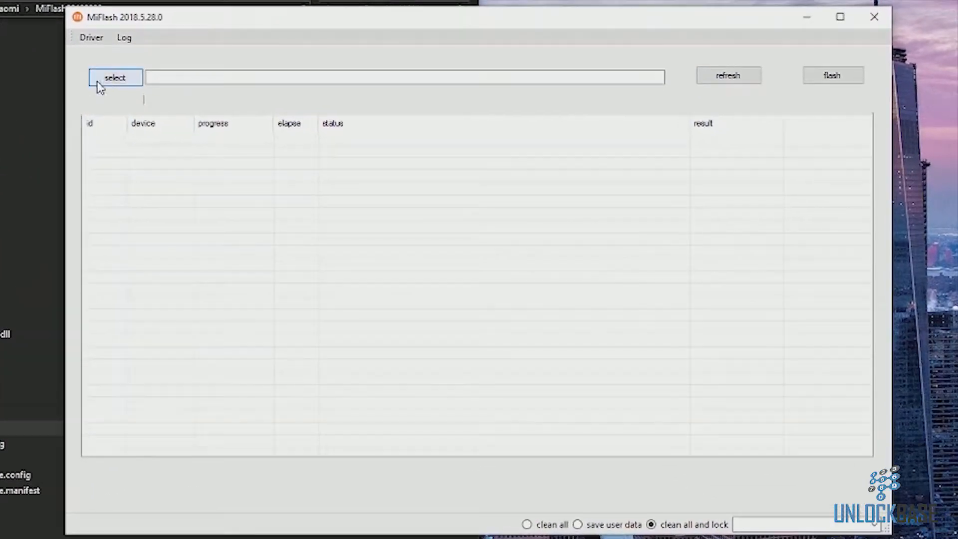
Step: Select the inner beryllium_global_images_V10.1.3.0.PEJMIFI folder under C:\Xiaomi as MiFlash's ROM path
click(97, 80)
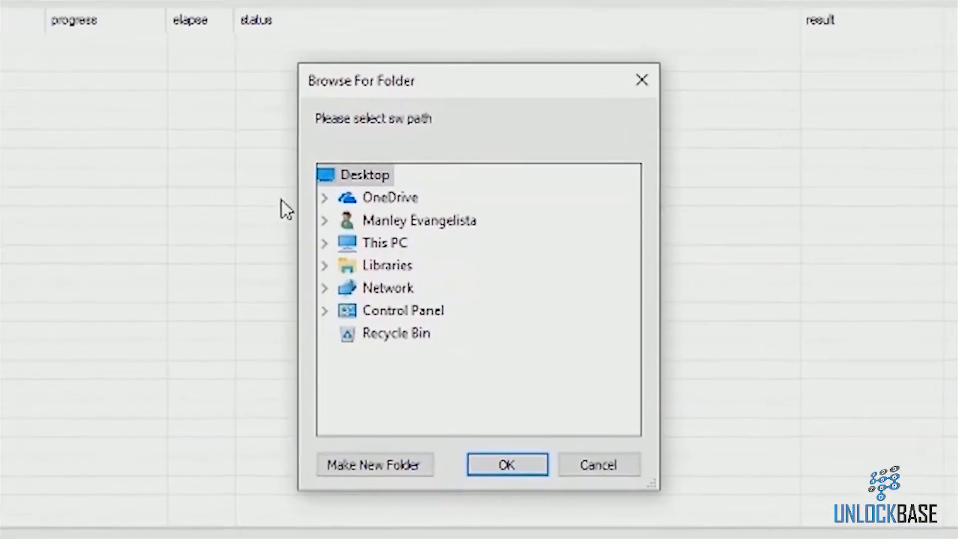
click(294, 227)
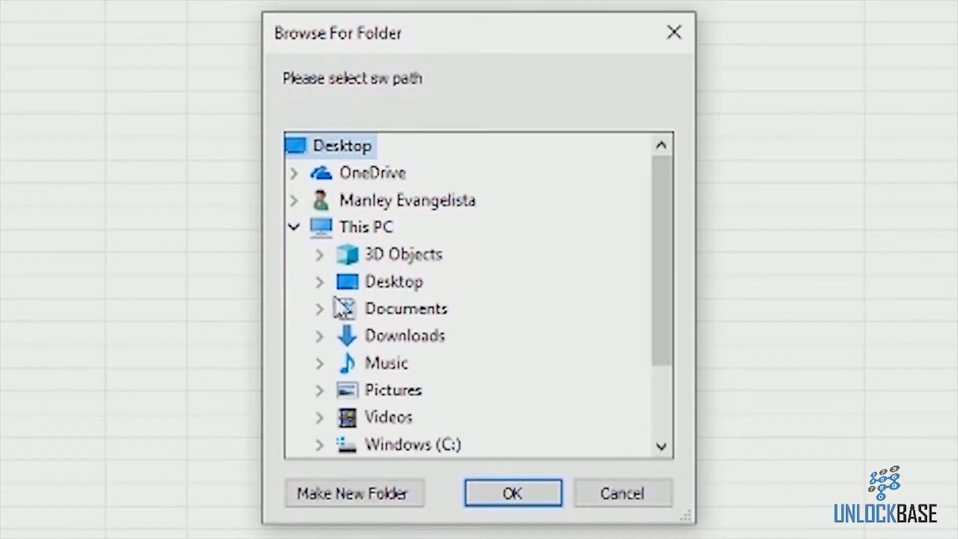
click(383, 445)
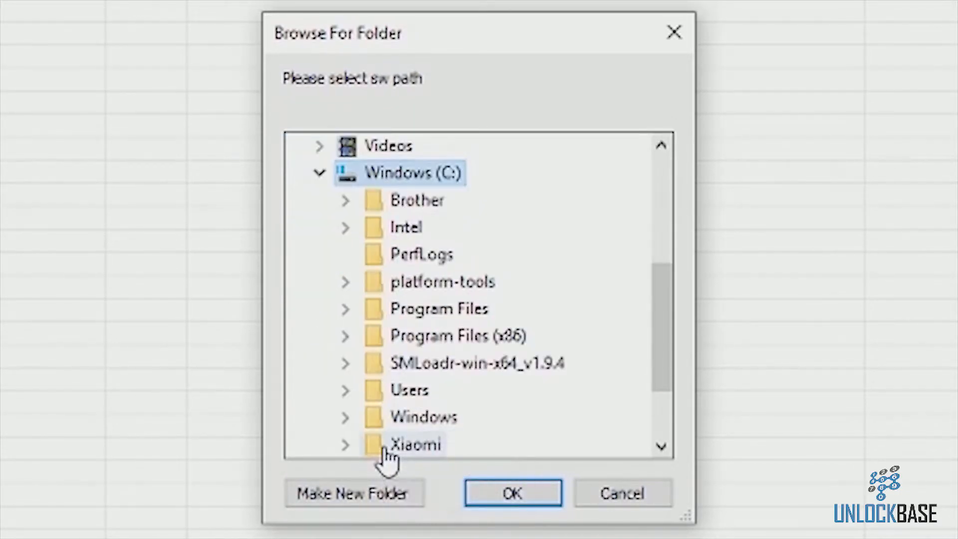
click(385, 446)
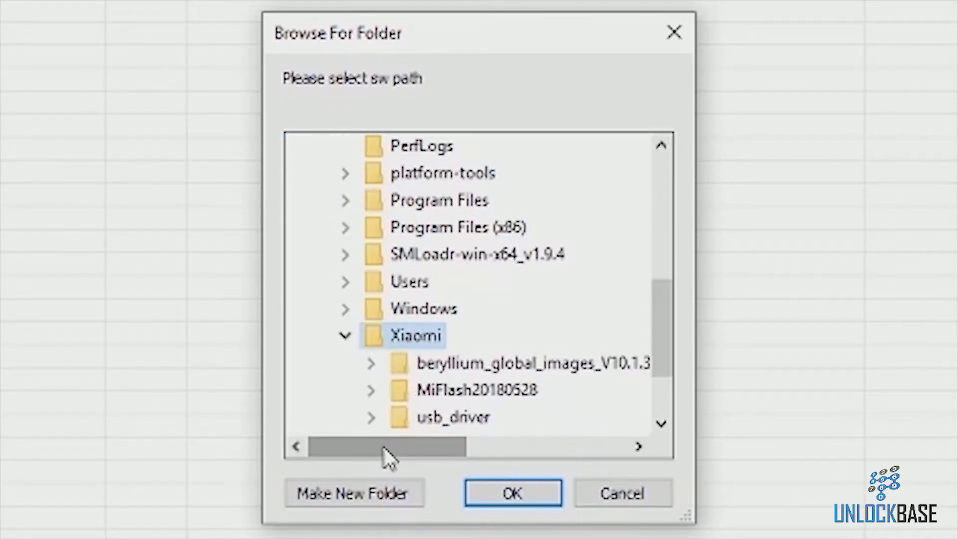
click(432, 364)
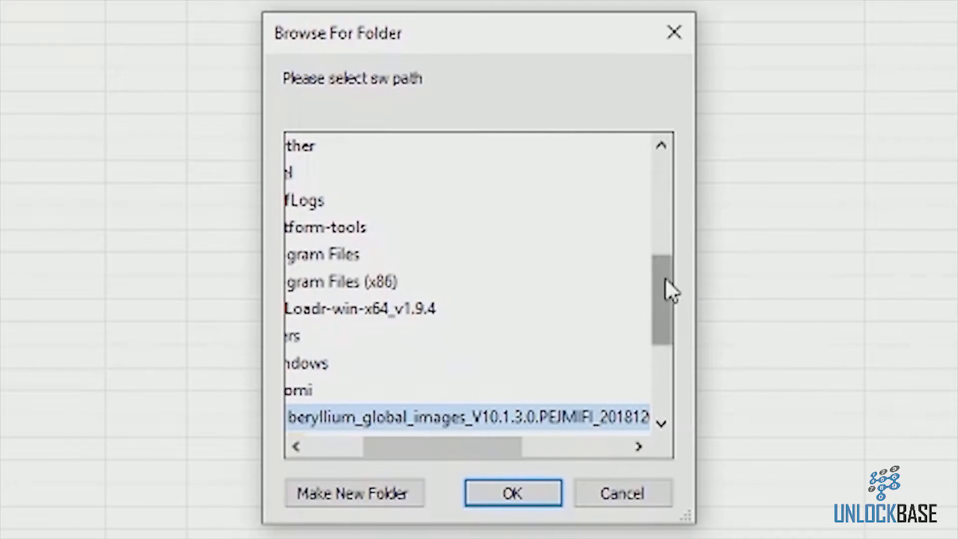
drag(664, 276, 681, 364)
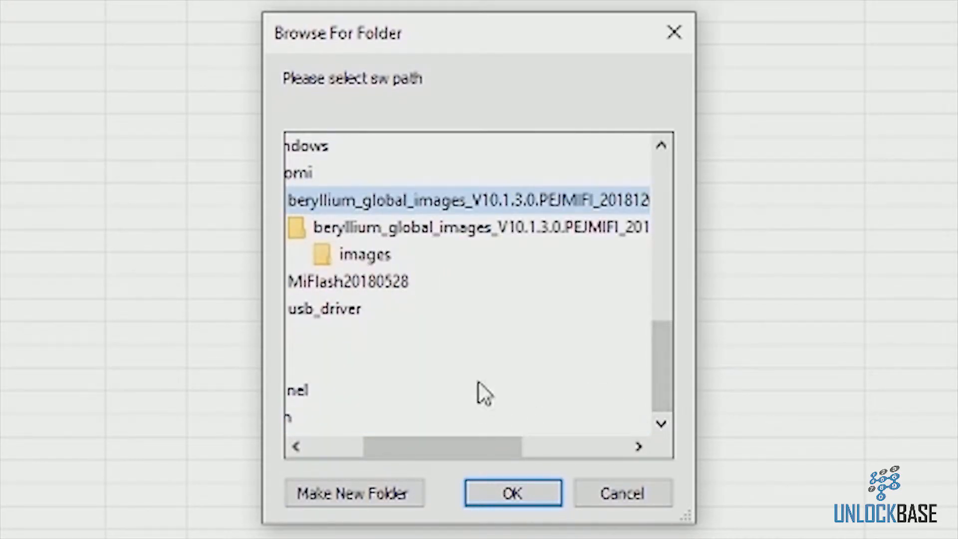
click(370, 228)
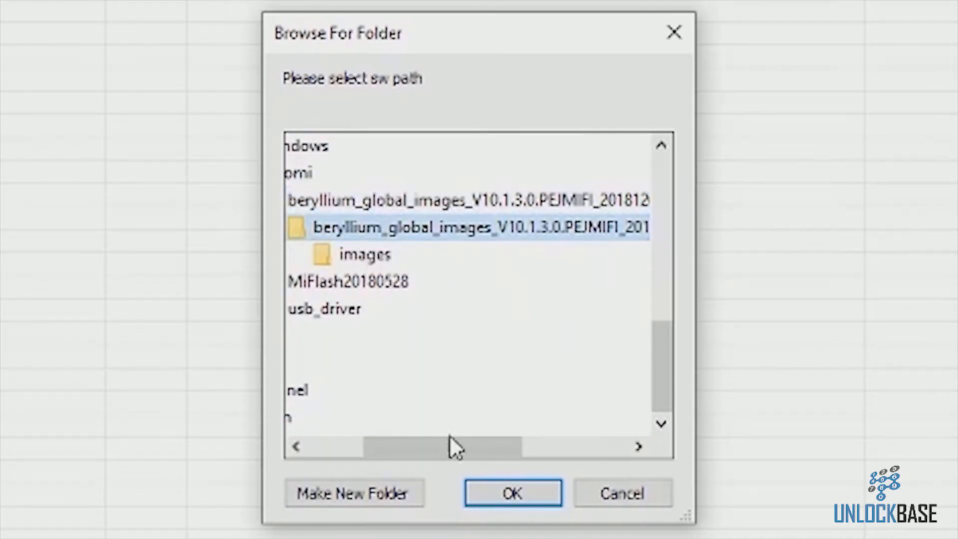
drag(459, 451, 424, 449)
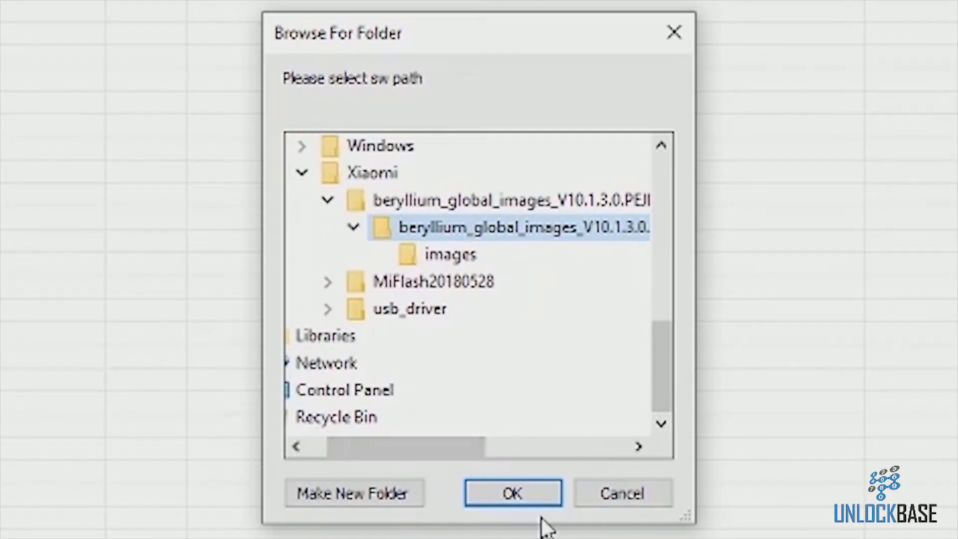
click(519, 493)
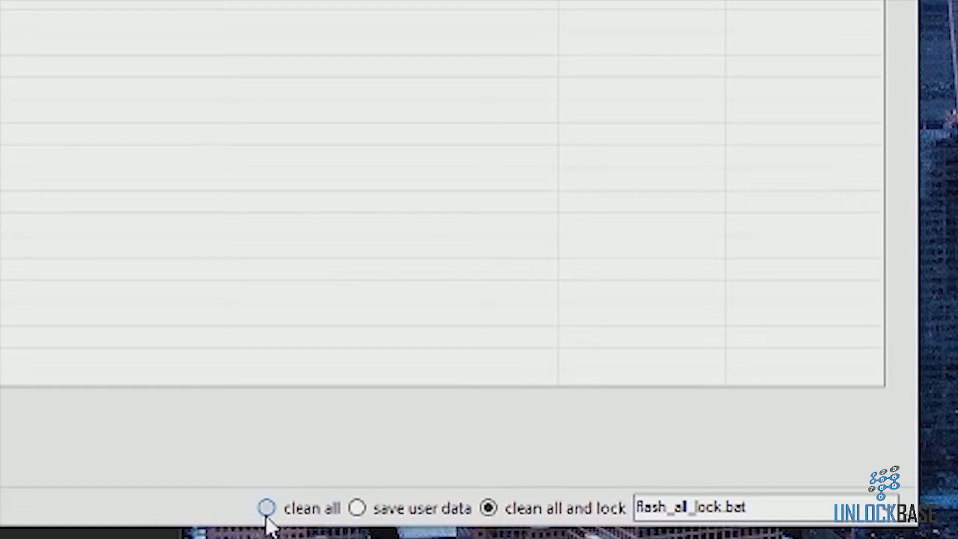
Step: Set the flash option to clean all and refresh the device list to detect the connected phone
click(267, 507)
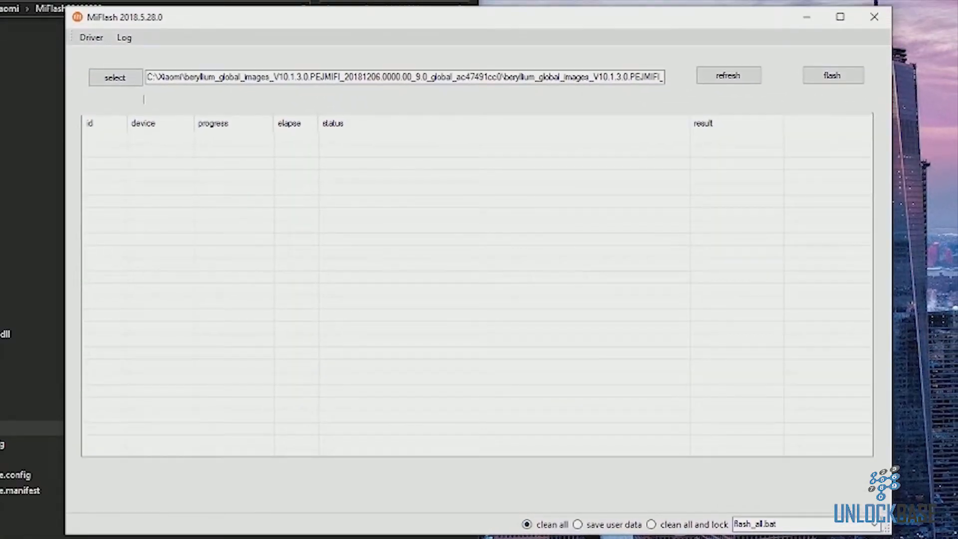
click(732, 70)
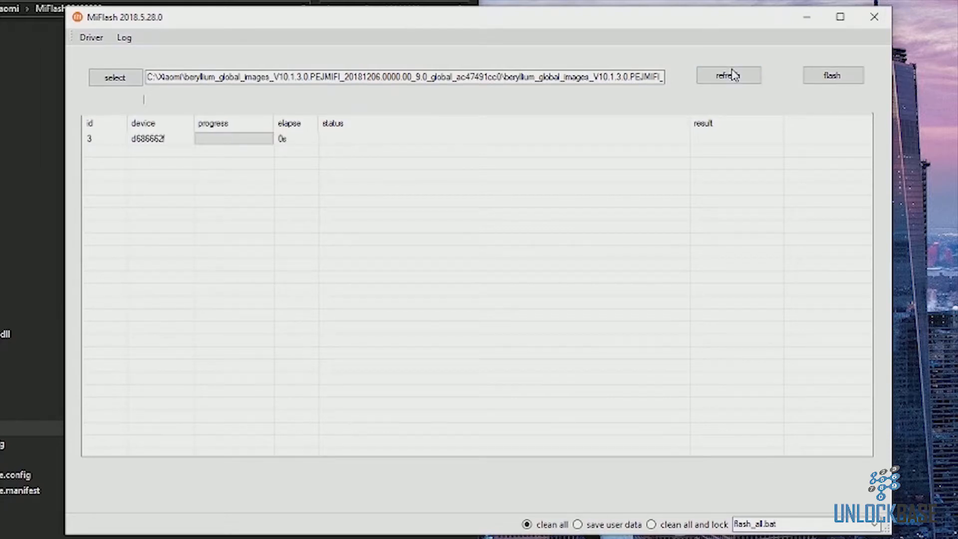